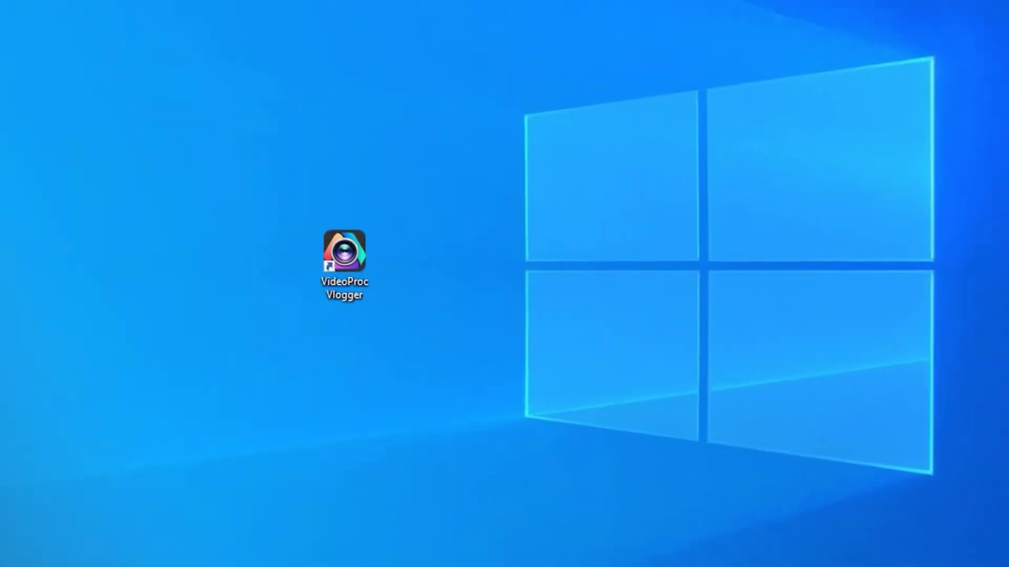
Launch VideoProc Vlogger, open the 'text in videos' project and add the fashion video after video2.
{"action": "double_click", "coordinate": [366, 251]}
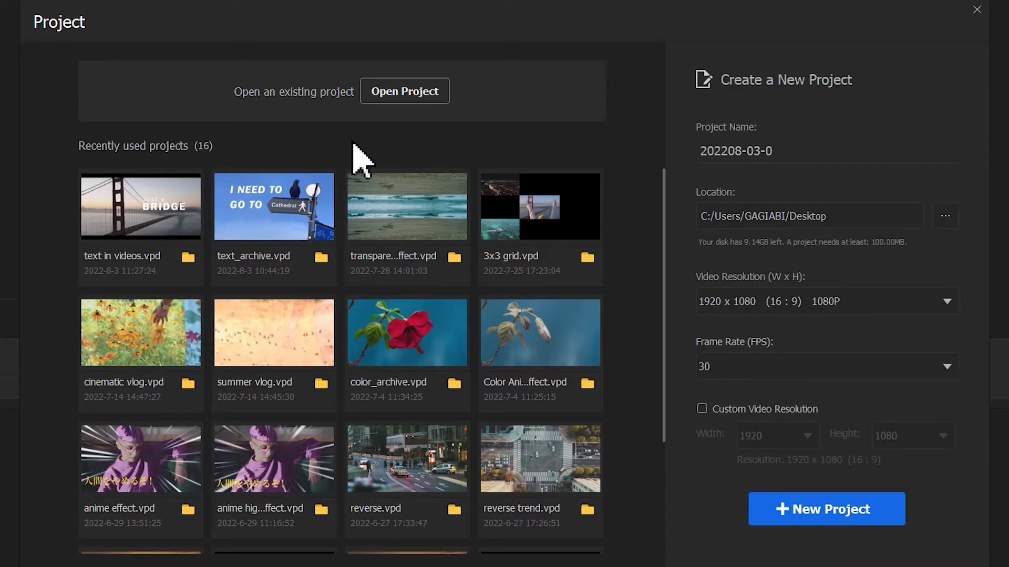
{"action": "left_click", "coordinate": [174, 201]}
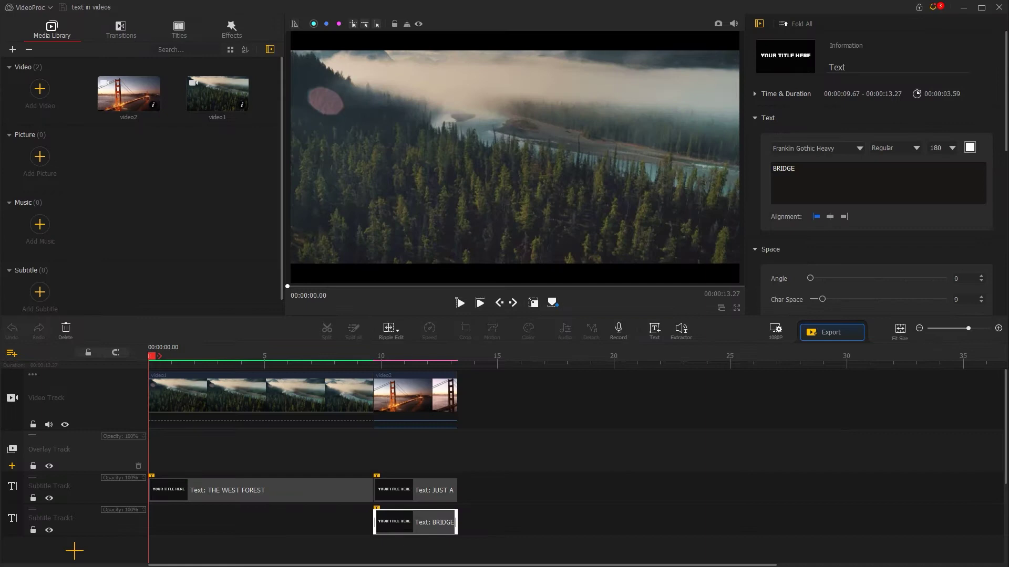
{"action": "left_click_drag", "start_coordinate": [45, 326], "coordinate": [100, 274]}
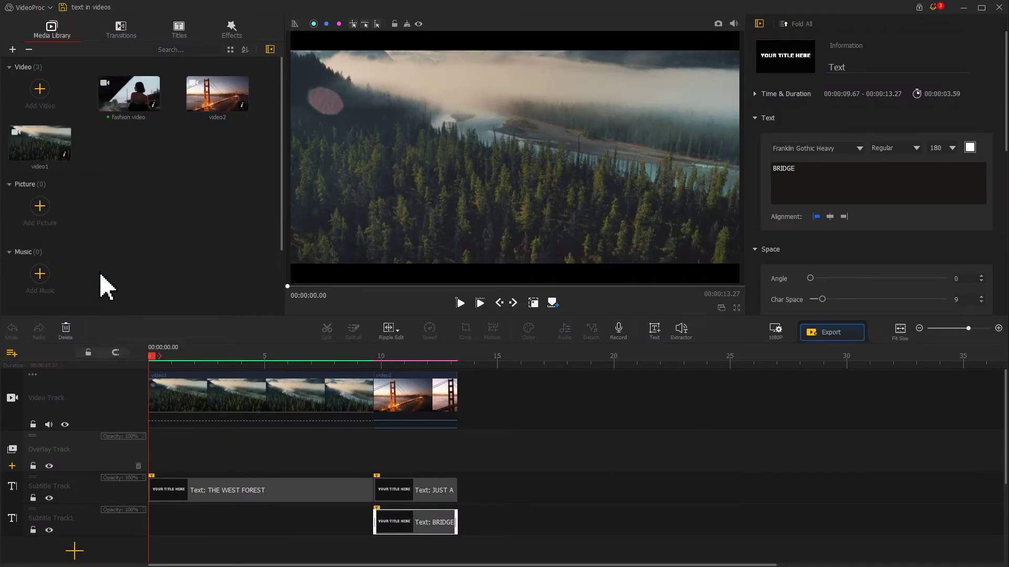
{"action": "left_click_drag", "start_coordinate": [137, 108], "coordinate": [507, 399]}
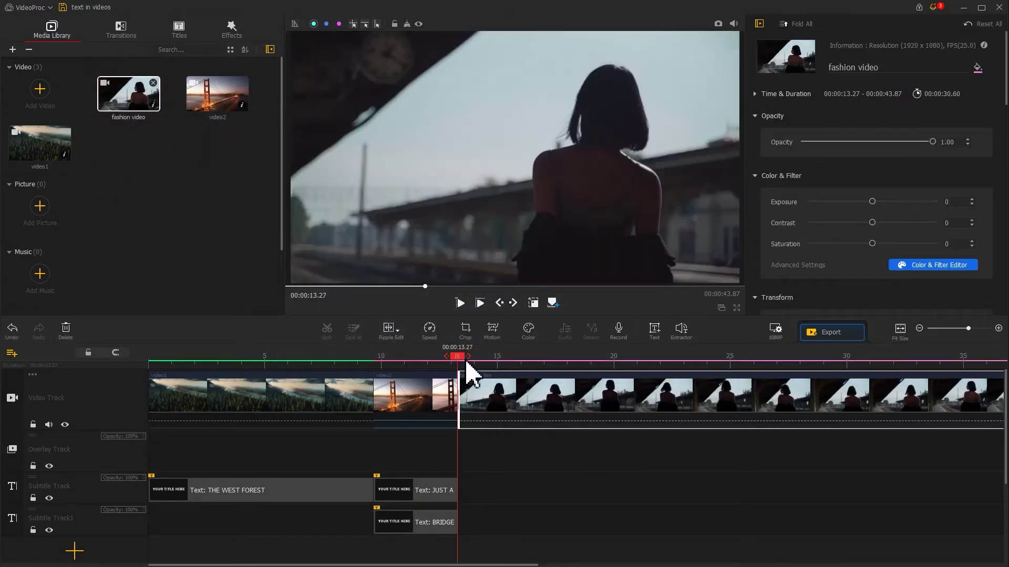
Split the fashion clip at 00:00:24.23 and delete the remainder.
{"action": "left_click_drag", "start_coordinate": [461, 362], "coordinate": [716, 372]}
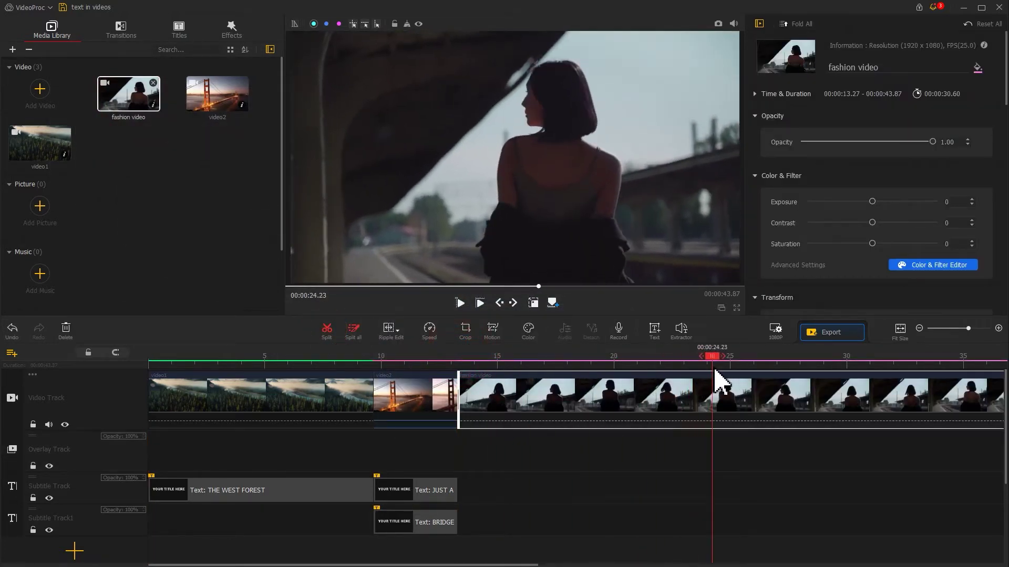
{"action": "left_click", "coordinate": [326, 331]}
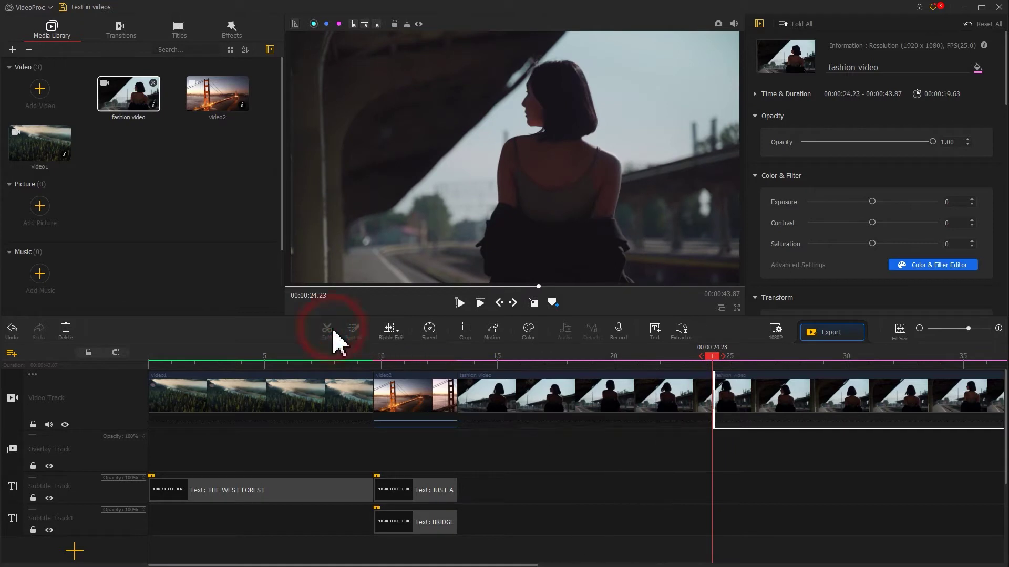
{"action": "key", "text": "Delete"}
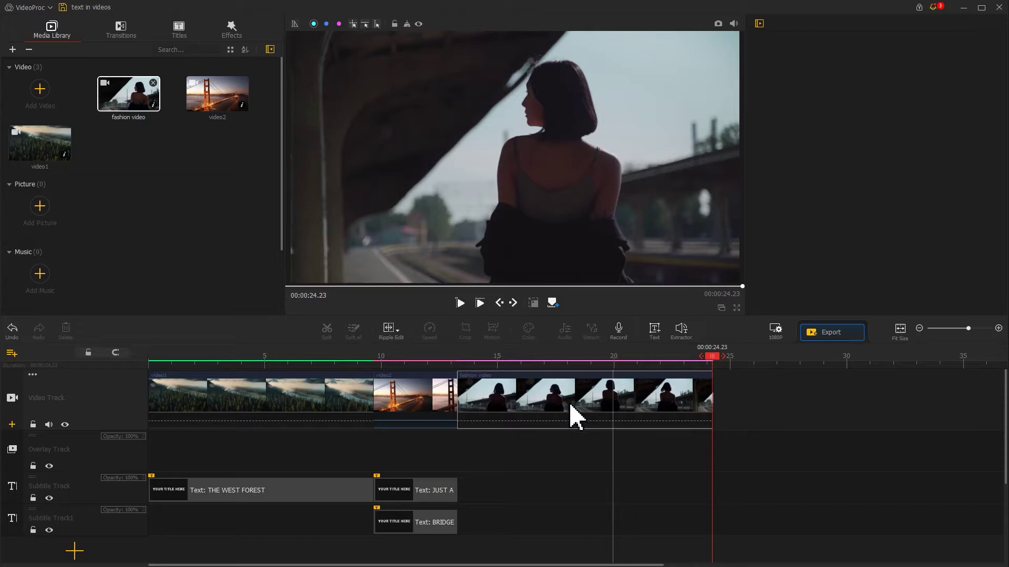
Add a text clip starting at 13.27 and replace 'Text Here' with the person's name.
{"action": "left_click", "coordinate": [462, 357]}
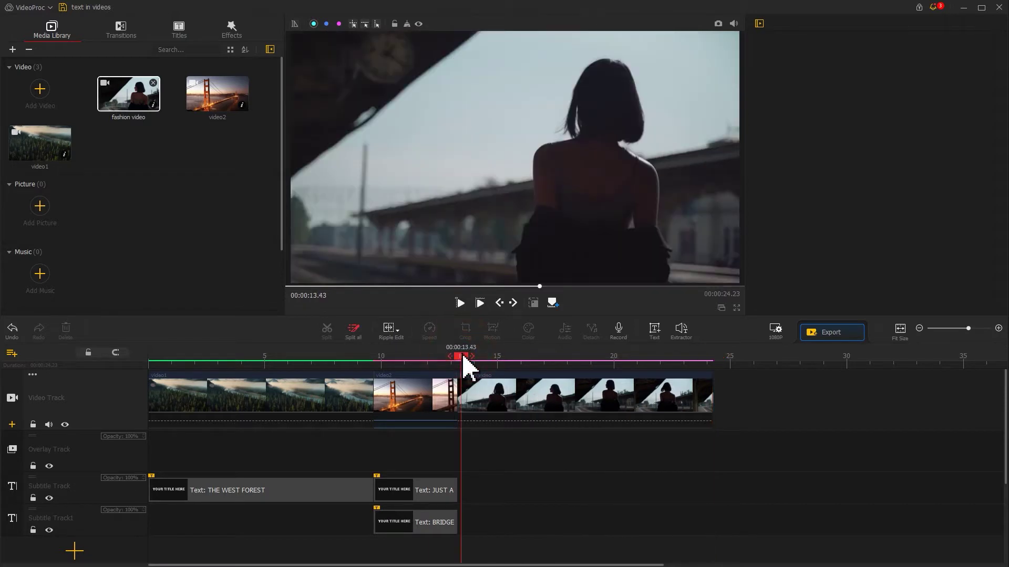
{"action": "left_click", "coordinate": [656, 337]}
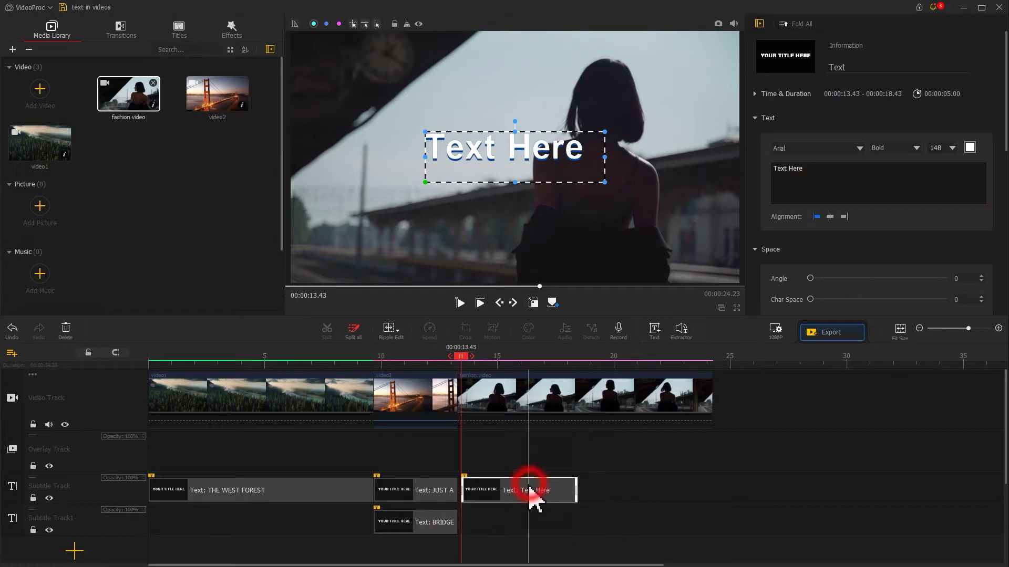
{"action": "left_click_drag", "start_coordinate": [529, 491], "coordinate": [696, 484]}
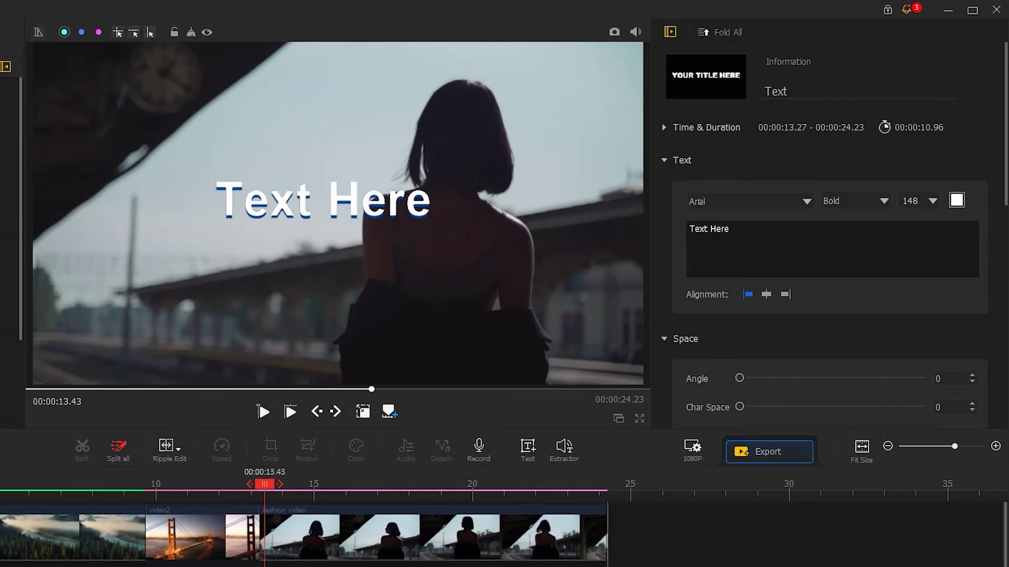
{"action": "left_click_drag", "start_coordinate": [762, 236], "coordinate": [678, 231]}
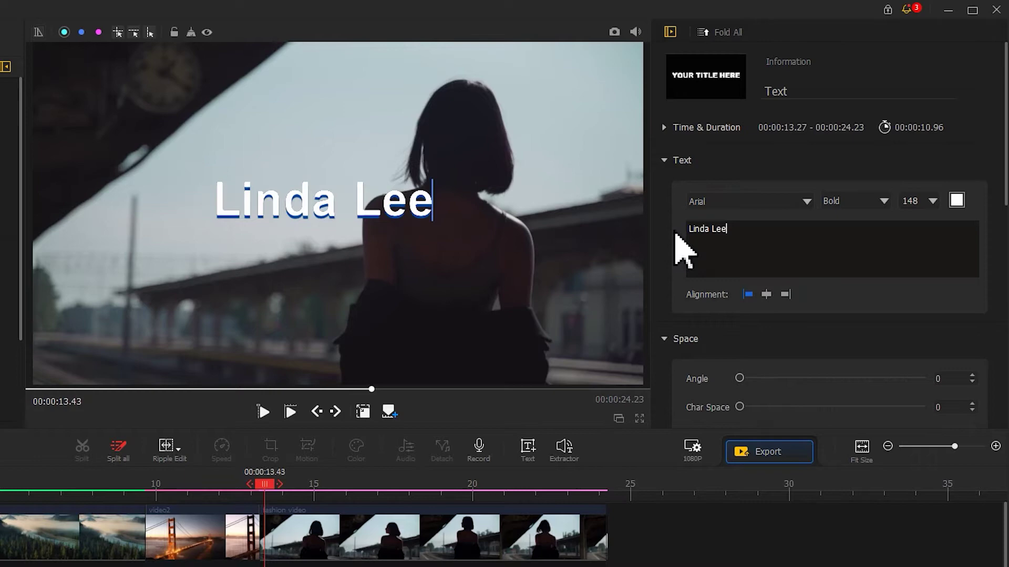
Set the title font to Calisto MT, Bold style, size 72.
{"action": "left_click", "coordinate": [707, 200]}
{"action": "scroll", "coordinate": [696, 292], "scroll_direction": "down", "scroll_amount": 7}
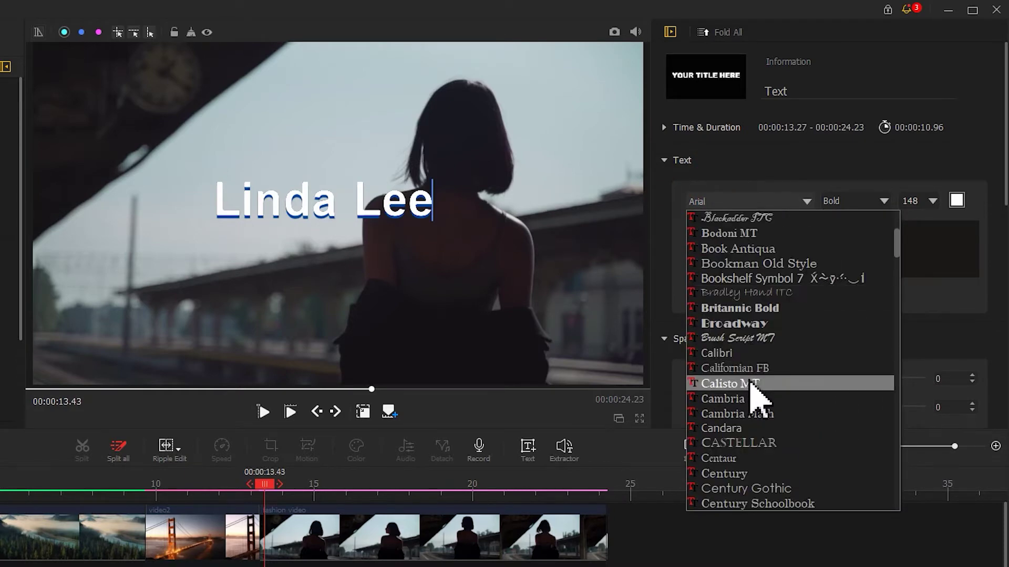
{"action": "left_click", "coordinate": [736, 384]}
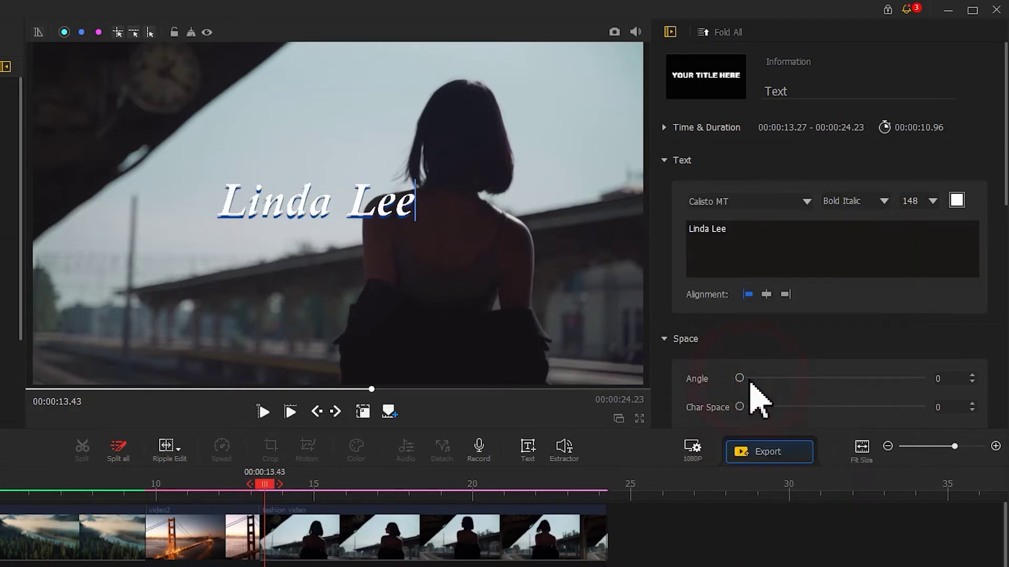
{"action": "left_click", "coordinate": [845, 202]}
{"action": "left_click", "coordinate": [843, 230]}
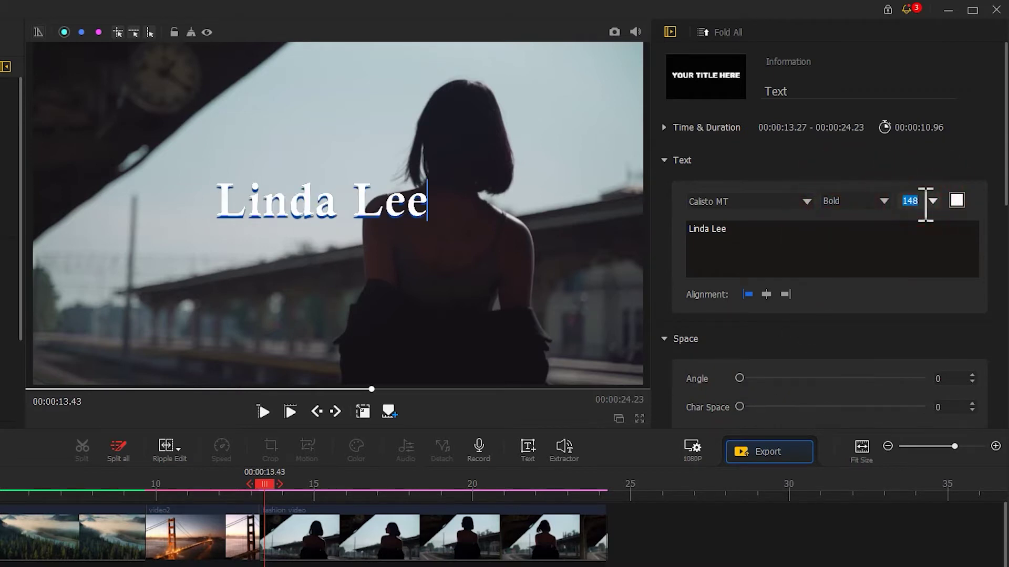
{"action": "type", "text": "72"}
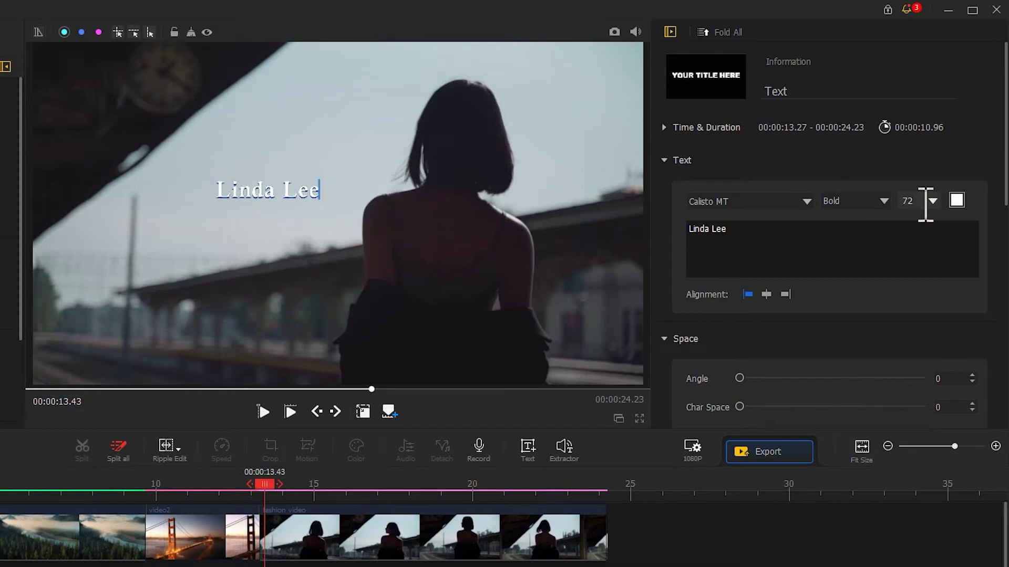
Change the title text colour to black.
{"action": "left_click", "coordinate": [956, 200]}
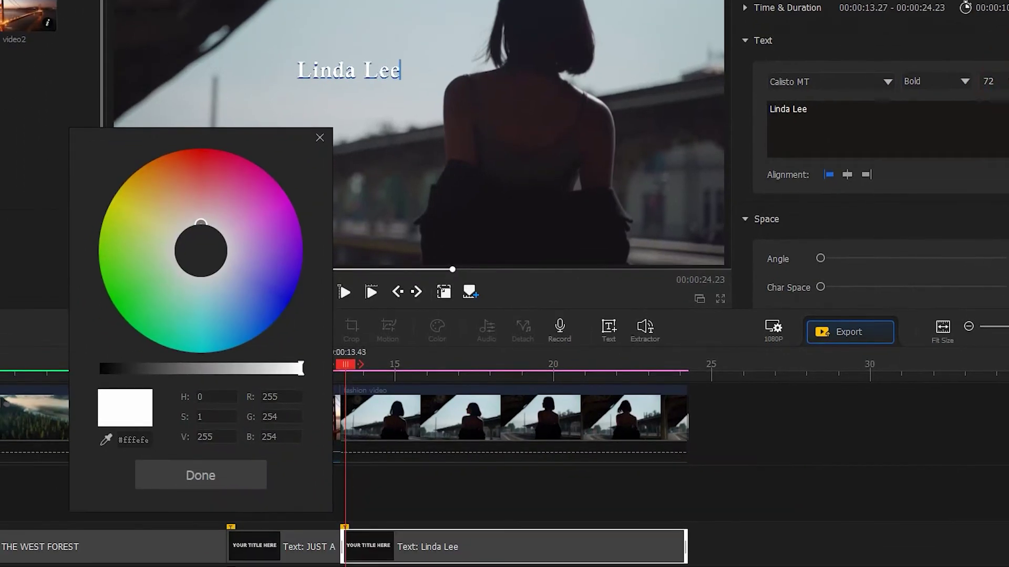
{"action": "left_click_drag", "start_coordinate": [122, 369], "coordinate": [105, 370]}
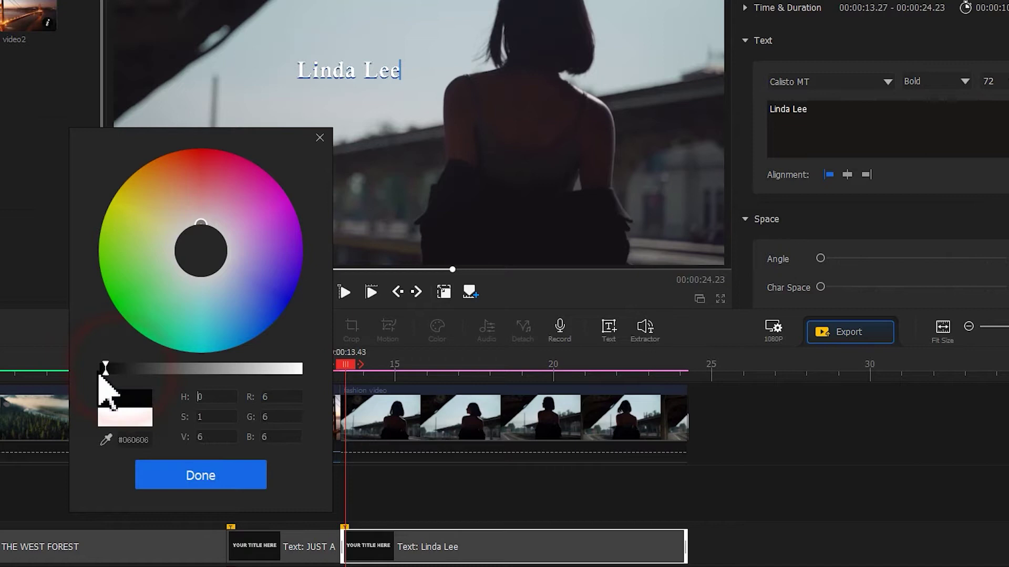
{"action": "left_click", "coordinate": [193, 481]}
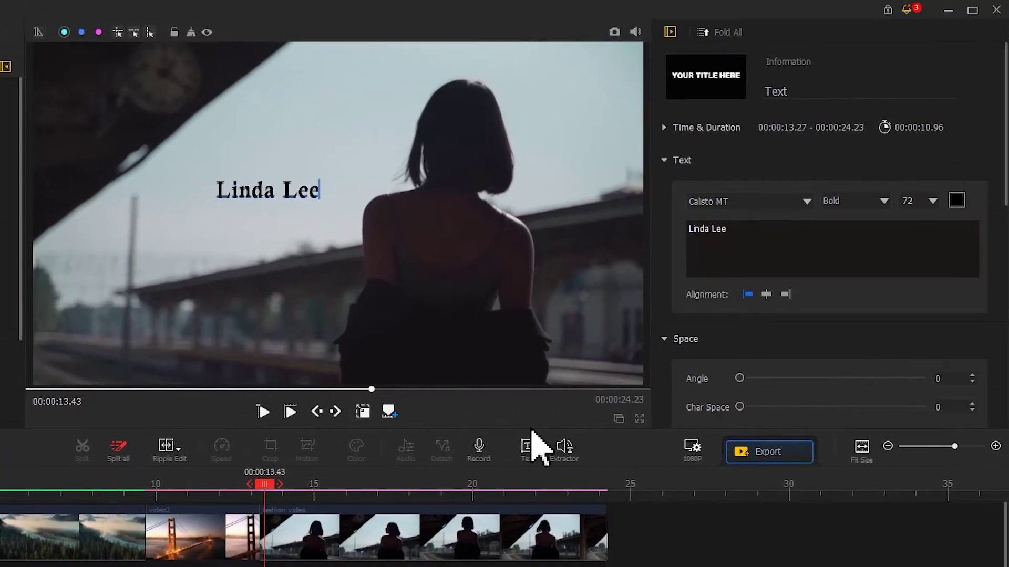
Centre-align the name title and move it to the top of the frame.
{"action": "left_click", "coordinate": [767, 294]}
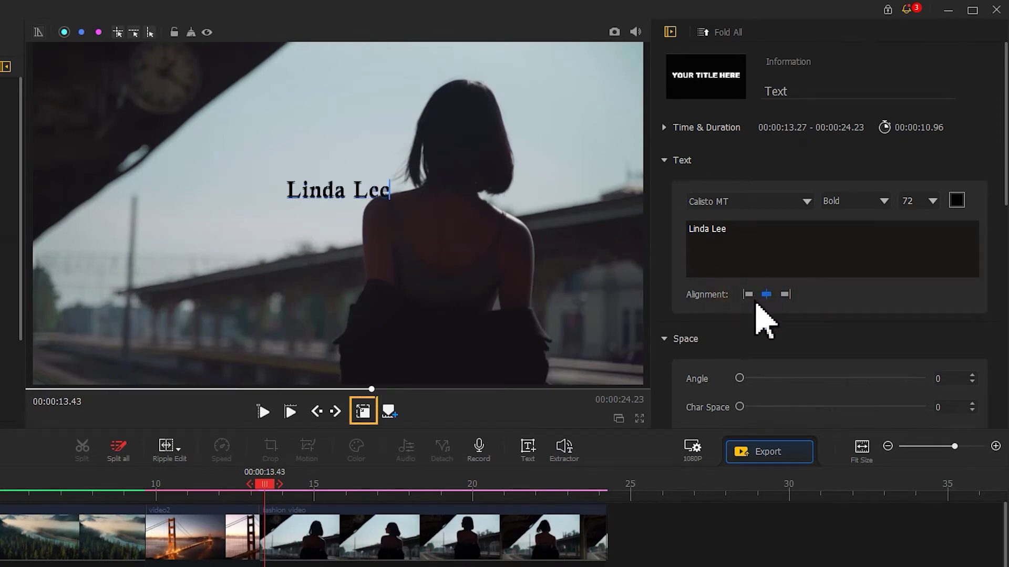
{"action": "left_click", "coordinate": [360, 417]}
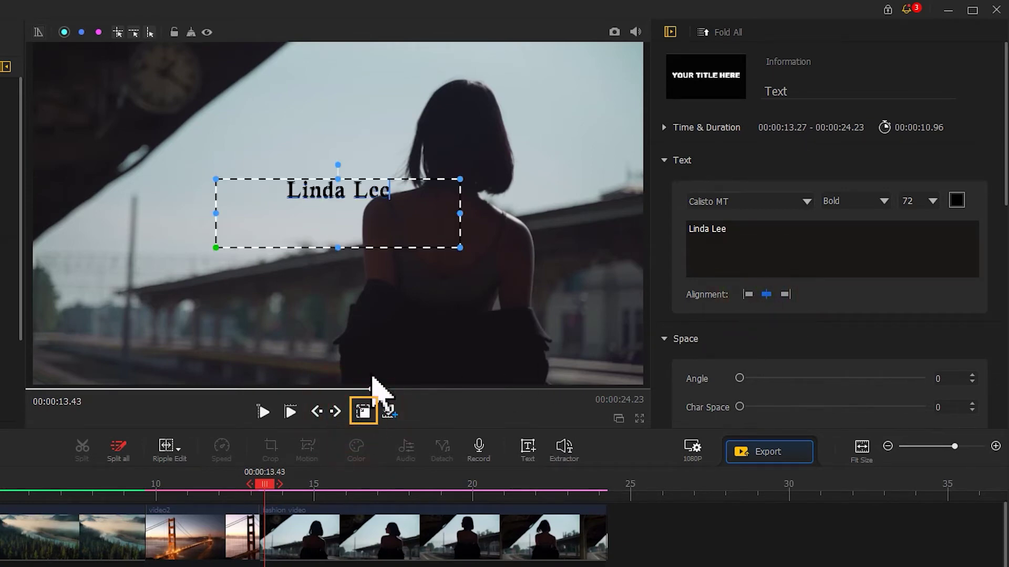
{"action": "left_click_drag", "start_coordinate": [388, 214], "coordinate": [384, 92]}
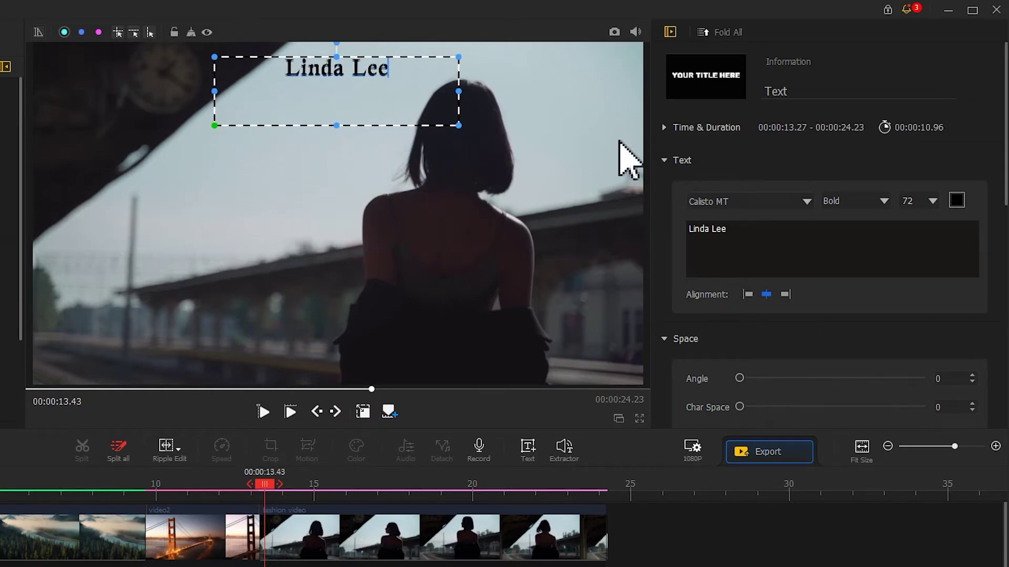
Set the title's text shadow offset to 0.
{"action": "left_click_drag", "start_coordinate": [1005, 129], "coordinate": [998, 405]}
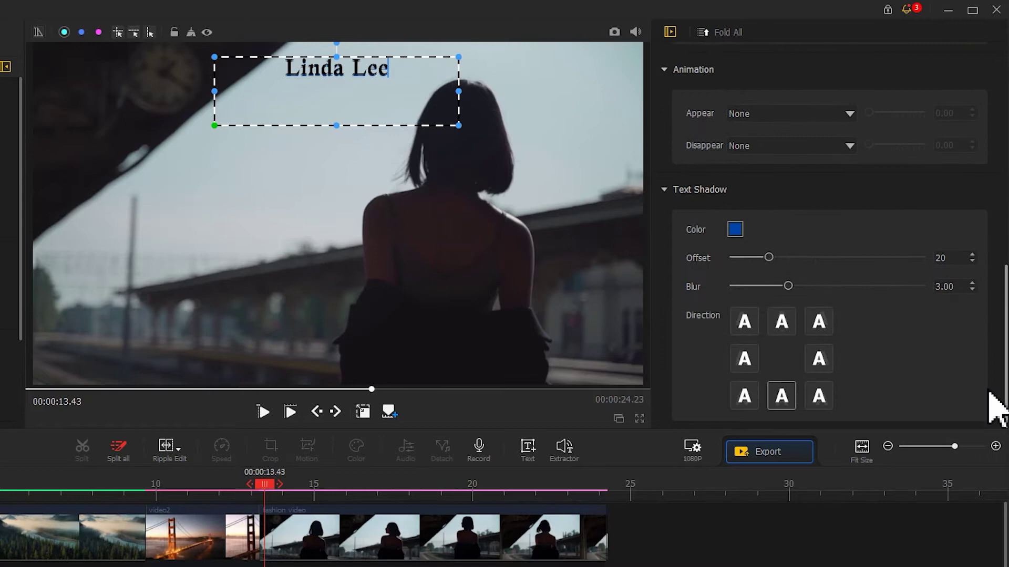
{"action": "left_click_drag", "start_coordinate": [769, 258], "coordinate": [704, 259]}
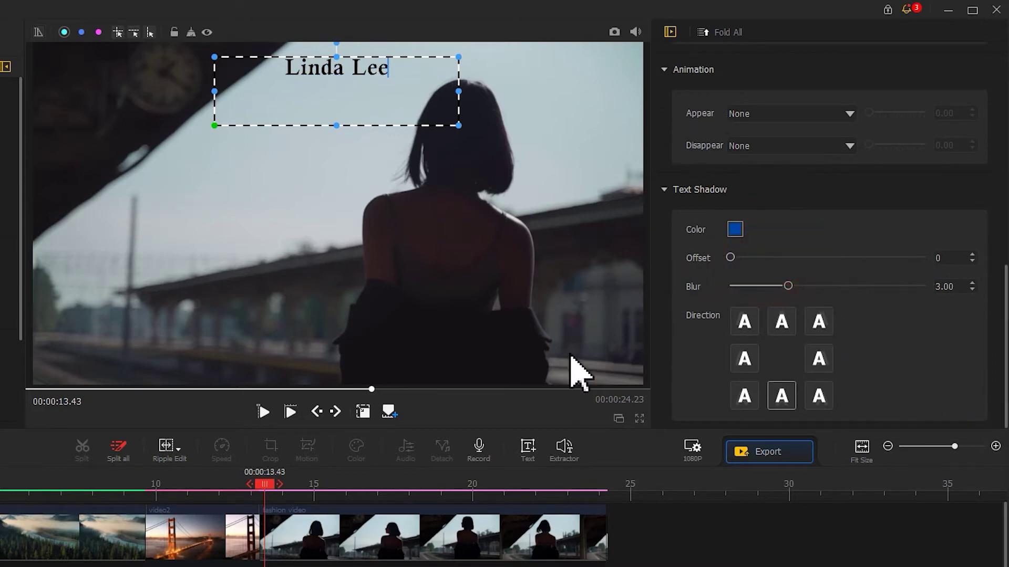
{"action": "left_click", "coordinate": [362, 412]}
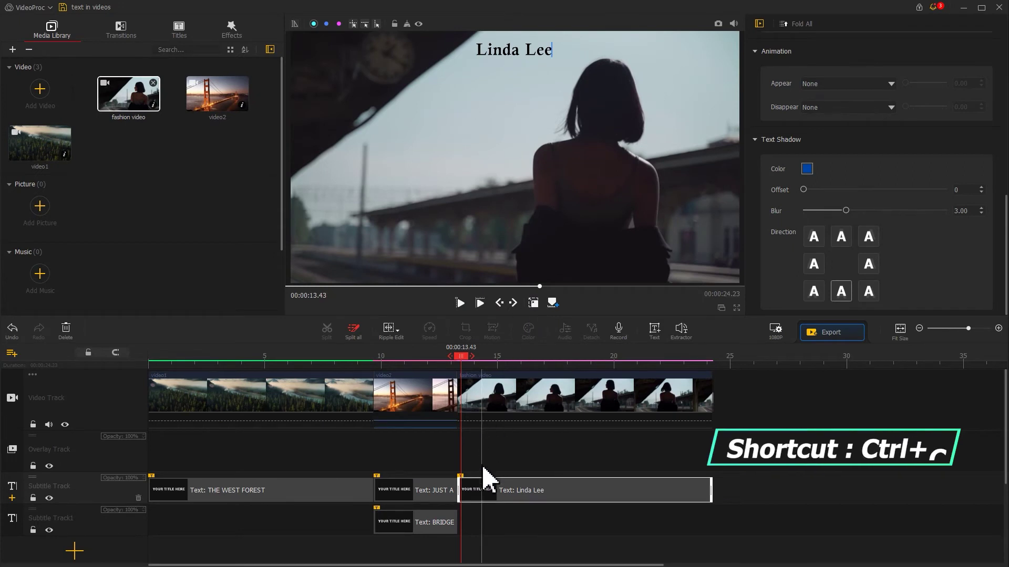
Paste a copy of the name title onto Subtitle Track1, starting with the fashion clip near 14.26 s.
{"action": "left_click", "coordinate": [487, 489]}
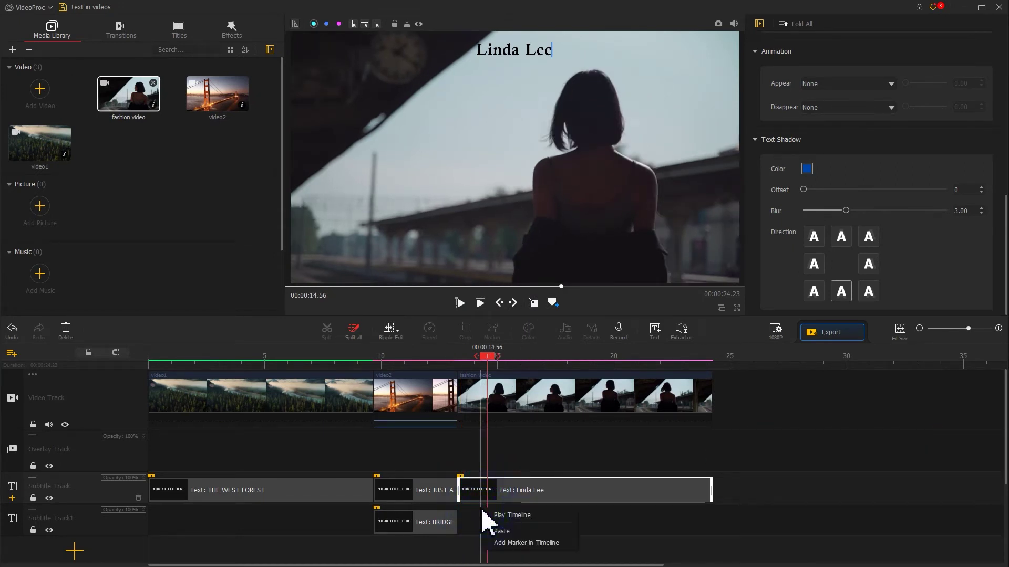
{"action": "left_click", "coordinate": [491, 531]}
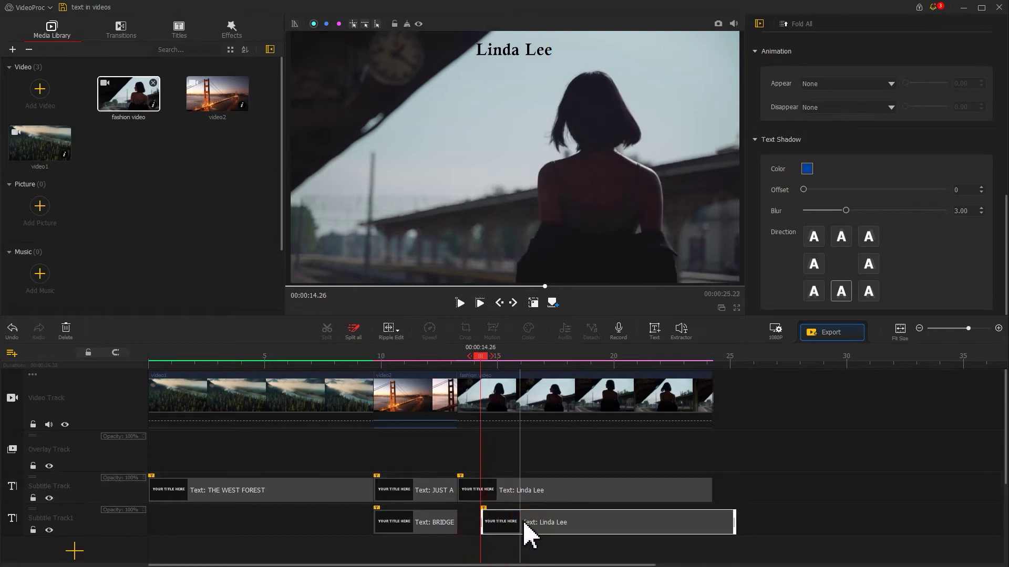
{"action": "left_click_drag", "start_coordinate": [529, 533], "coordinate": [503, 531]}
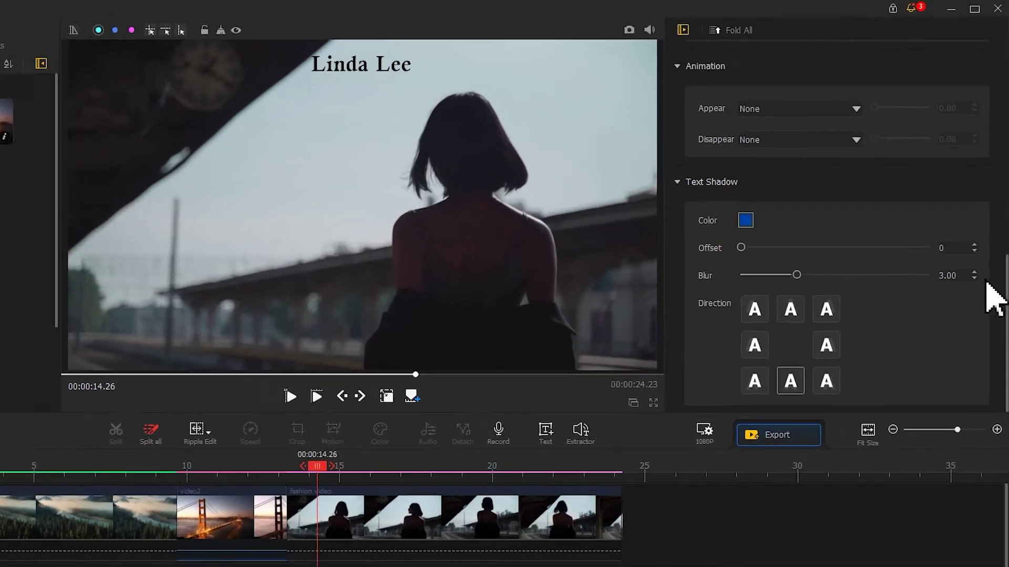
{"action": "left_click_drag", "start_coordinate": [1001, 287], "coordinate": [1003, 74]}
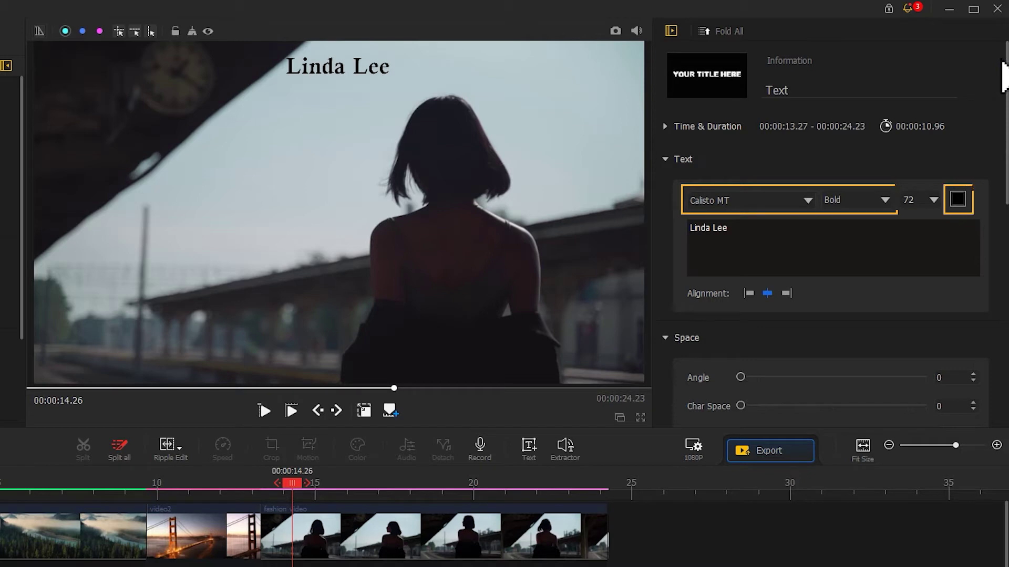
Change the copied title to 'BLACK' at font size 300 with character spacing 51.
{"action": "left_click_drag", "start_coordinate": [766, 229], "coordinate": [698, 230]}
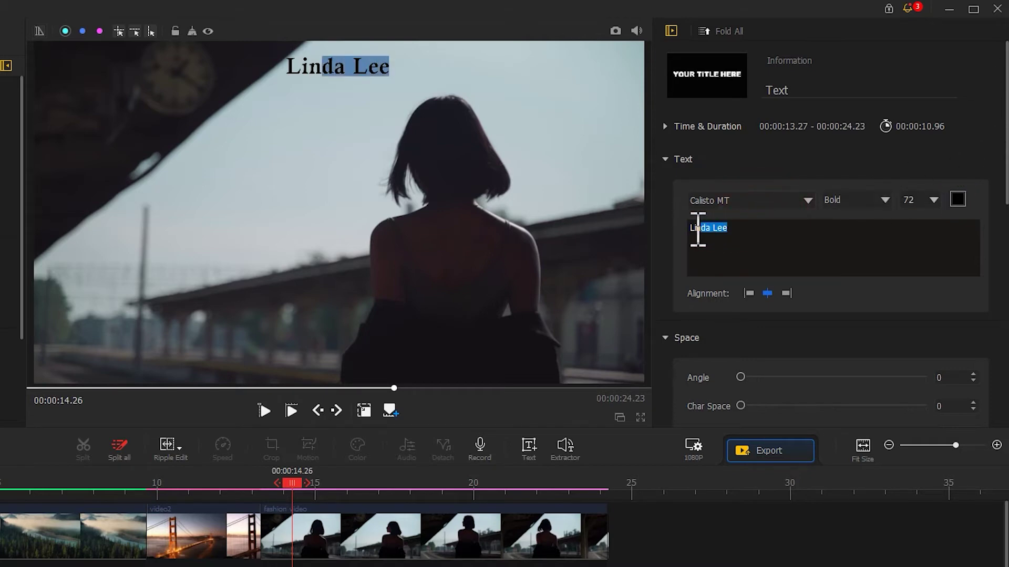
{"action": "type", "text": "BLACK"}
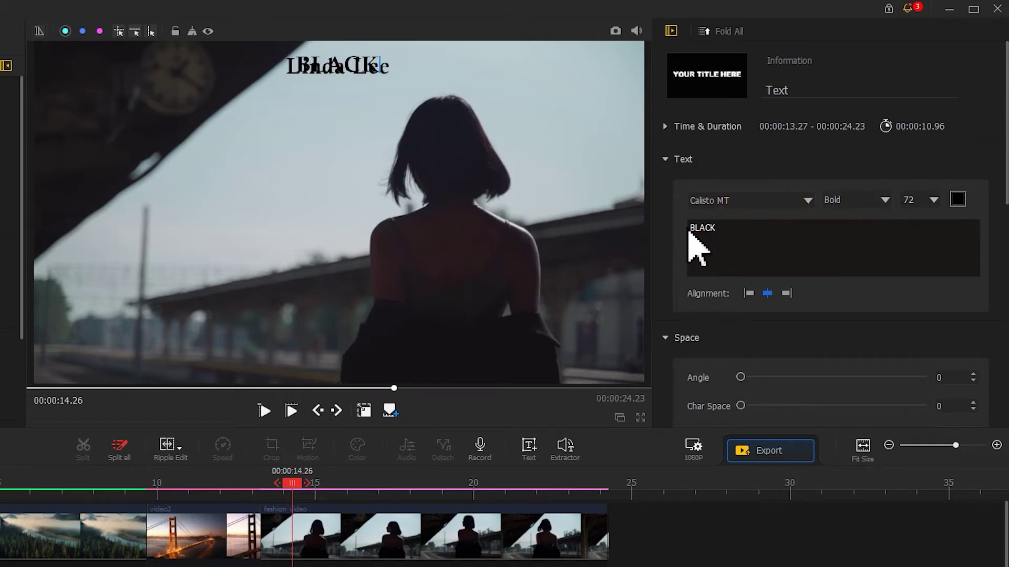
{"action": "double_click", "coordinate": [924, 200]}
{"action": "type", "text": "300"}
{"action": "key", "text": "Return"}
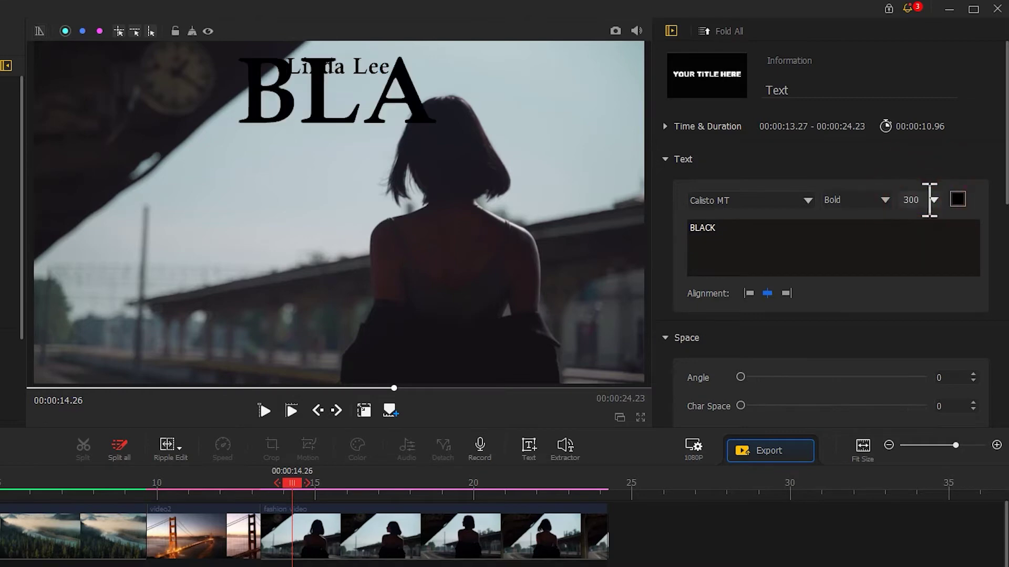
{"action": "left_click_drag", "start_coordinate": [996, 149], "coordinate": [1001, 242]}
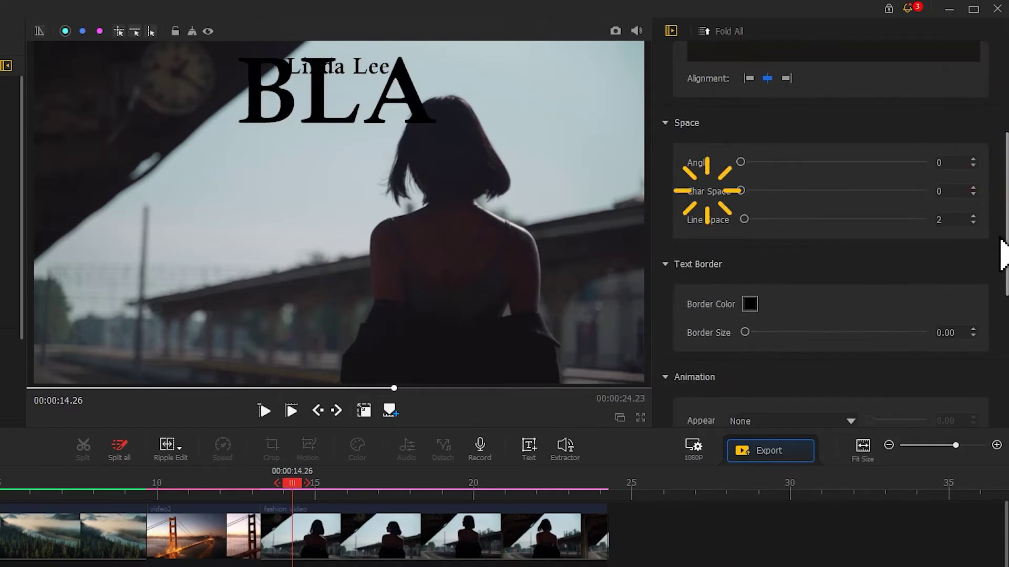
{"action": "left_click_drag", "start_coordinate": [742, 192], "coordinate": [837, 200]}
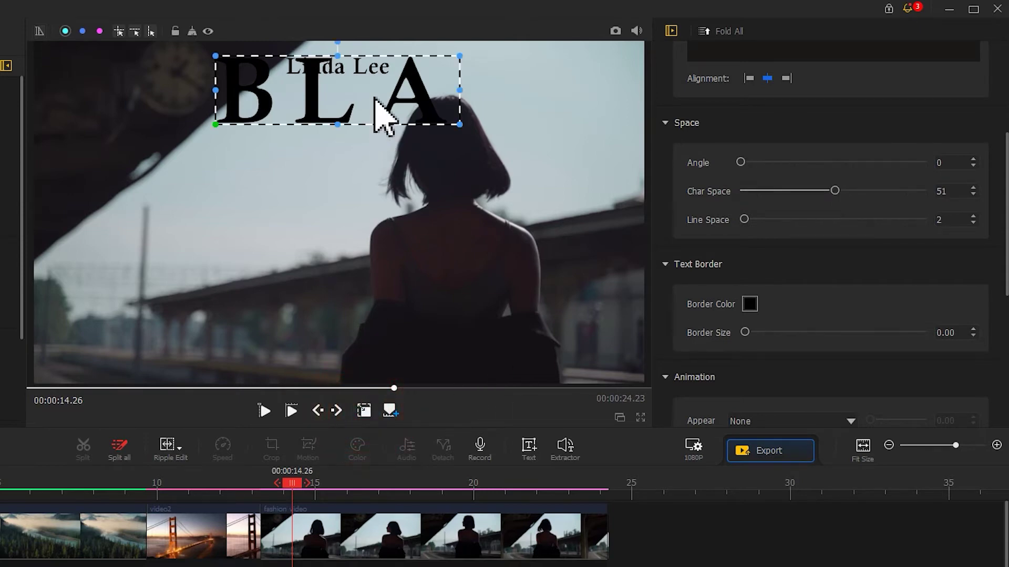
Raise character spacing to 100, stretch BLACK across the frame and move it lower-middle.
{"action": "left_click_drag", "start_coordinate": [216, 90], "coordinate": [88, 91]}
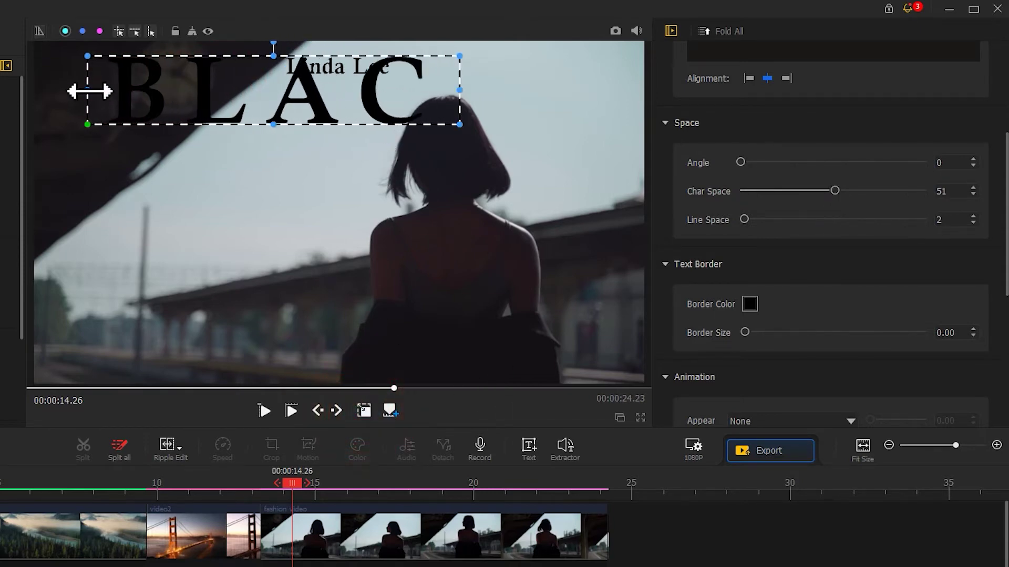
{"action": "left_click_drag", "start_coordinate": [459, 89], "coordinate": [628, 97]}
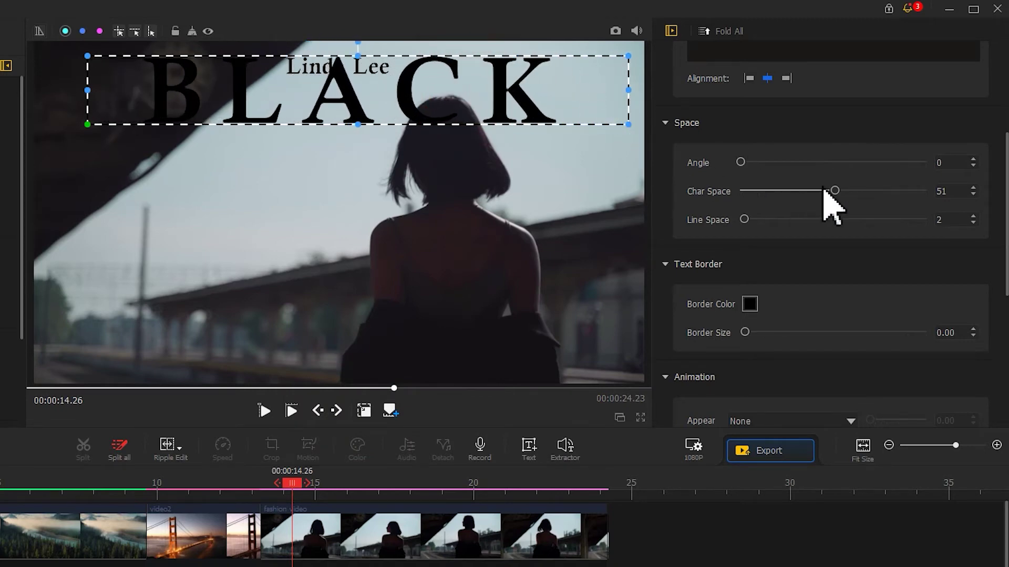
{"action": "left_click_drag", "start_coordinate": [823, 191], "coordinate": [973, 206]}
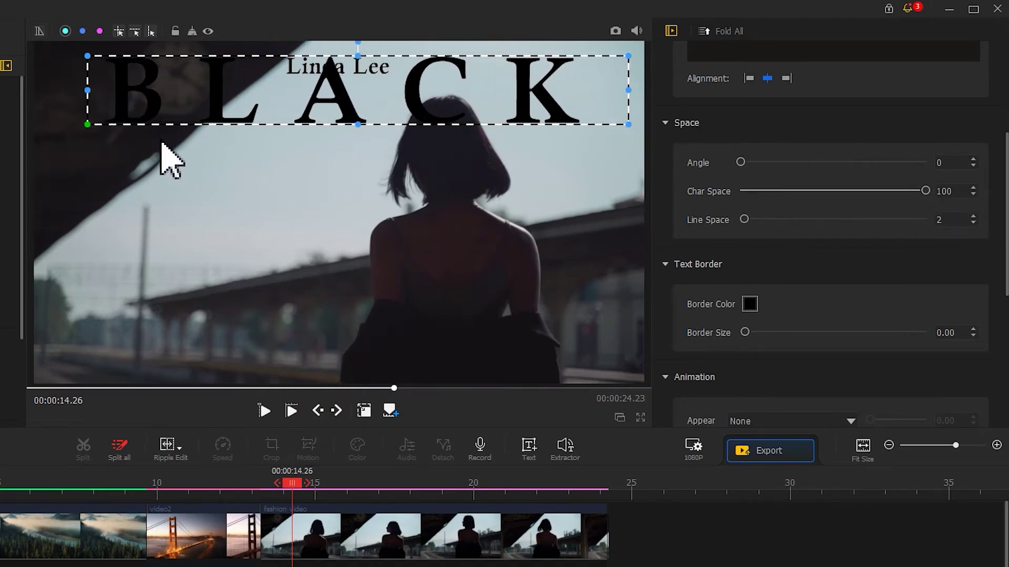
{"action": "left_click_drag", "start_coordinate": [87, 125], "coordinate": [34, 137]}
{"action": "left_click_drag", "start_coordinate": [627, 132], "coordinate": [672, 137]}
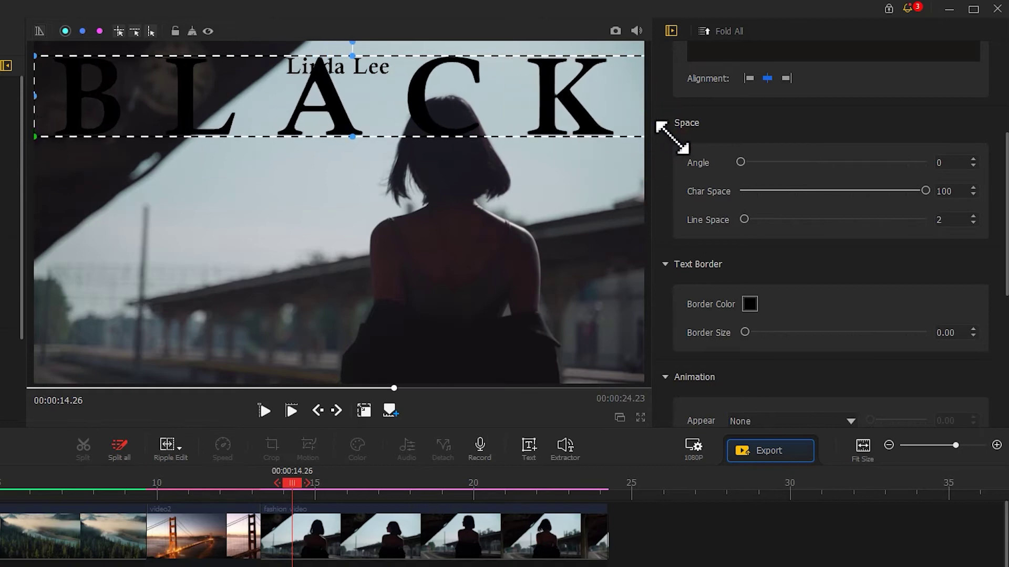
{"action": "left_click_drag", "start_coordinate": [473, 104], "coordinate": [489, 289]}
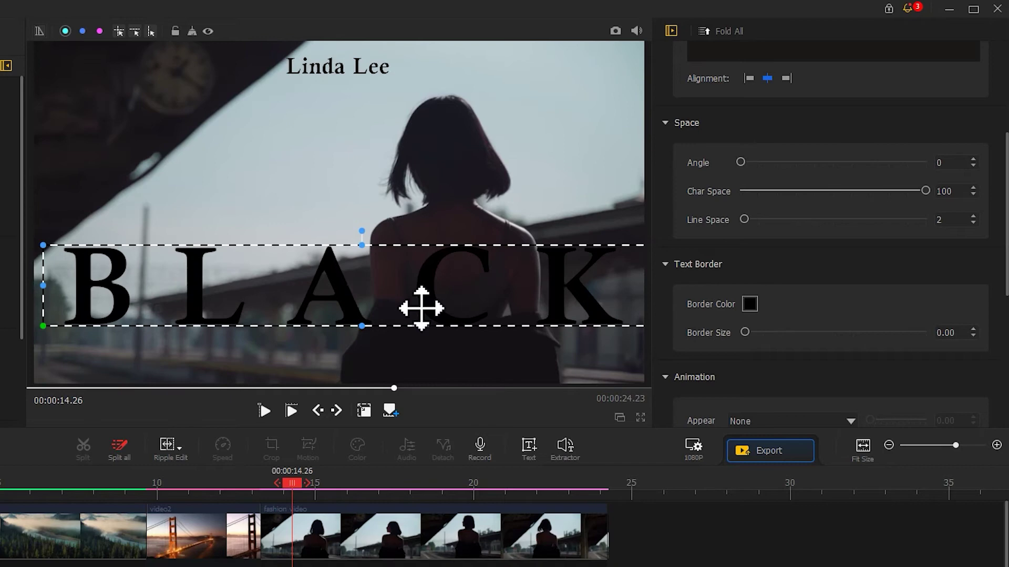
{"action": "left_click", "coordinate": [369, 410]}
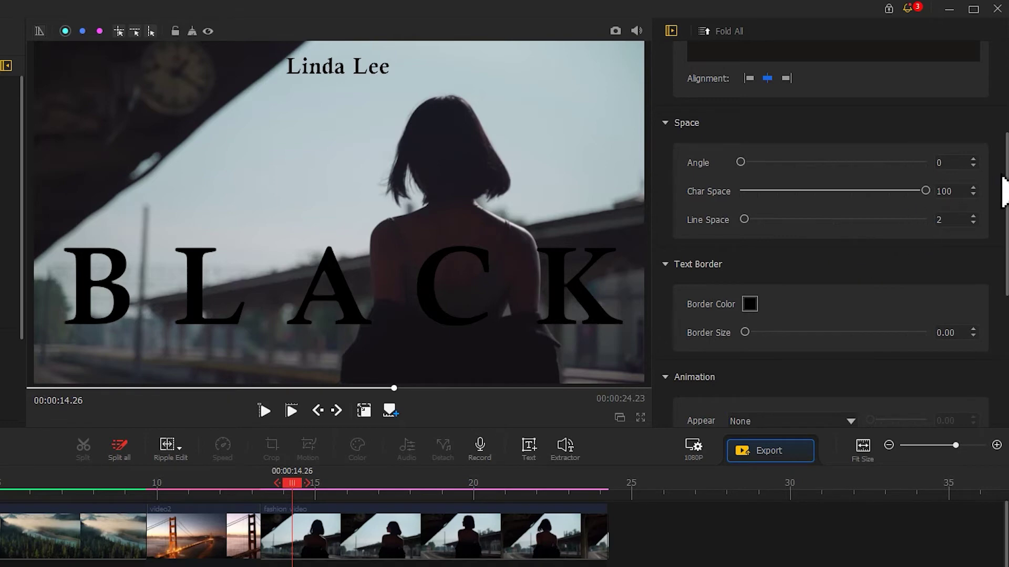
Give the BLACK title a white (#ffffff) text shadow with an offset of about 11.
{"action": "left_click_drag", "start_coordinate": [1004, 176], "coordinate": [1002, 349]}
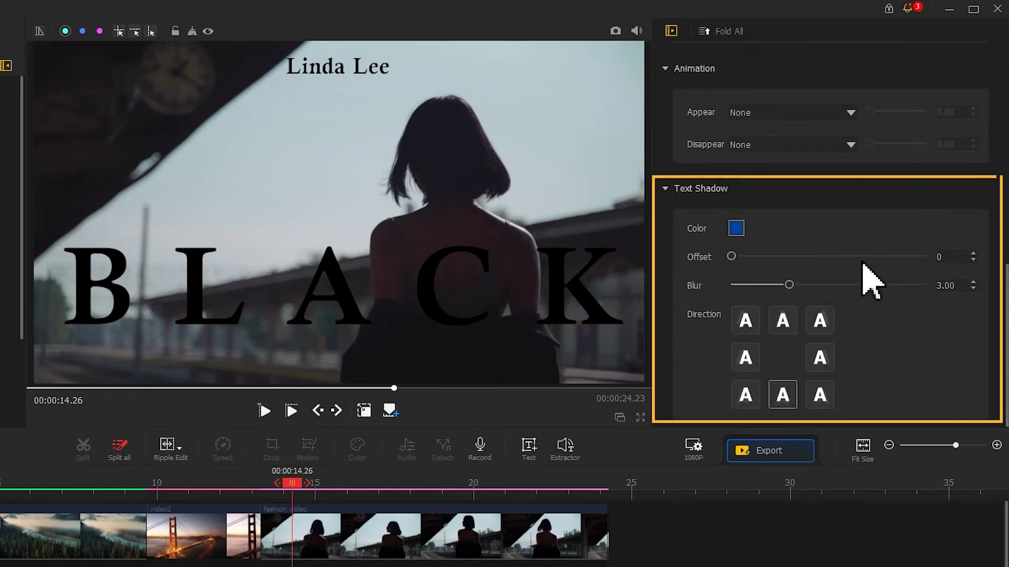
{"action": "left_click", "coordinate": [736, 227]}
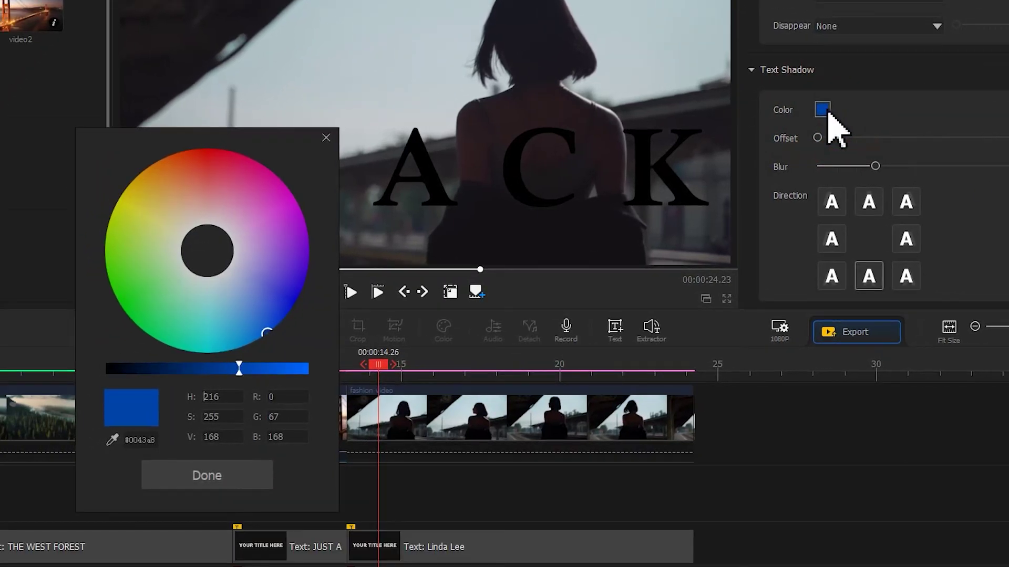
{"action": "left_click", "coordinate": [216, 266]}
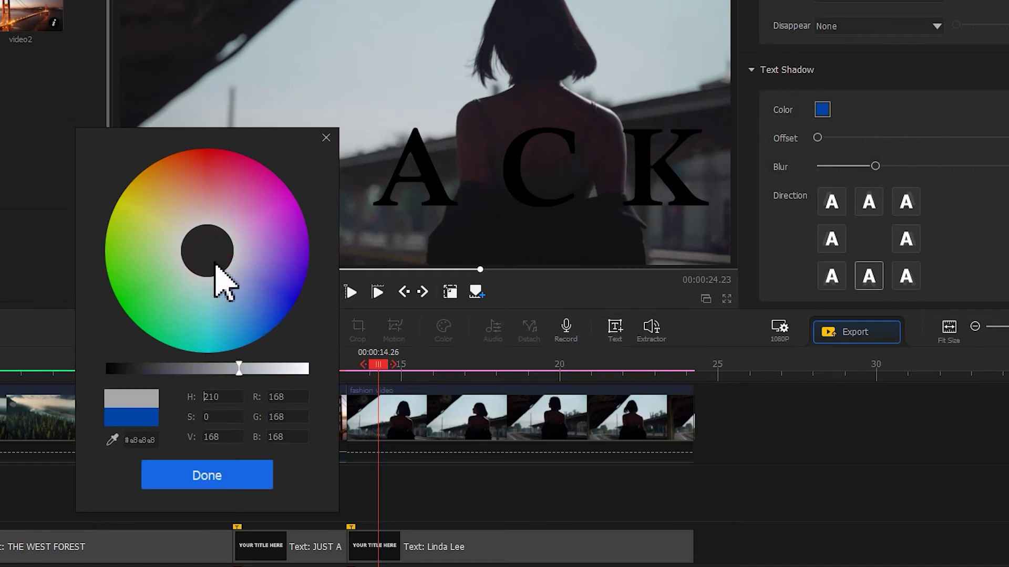
{"action": "left_click_drag", "start_coordinate": [243, 368], "coordinate": [319, 372]}
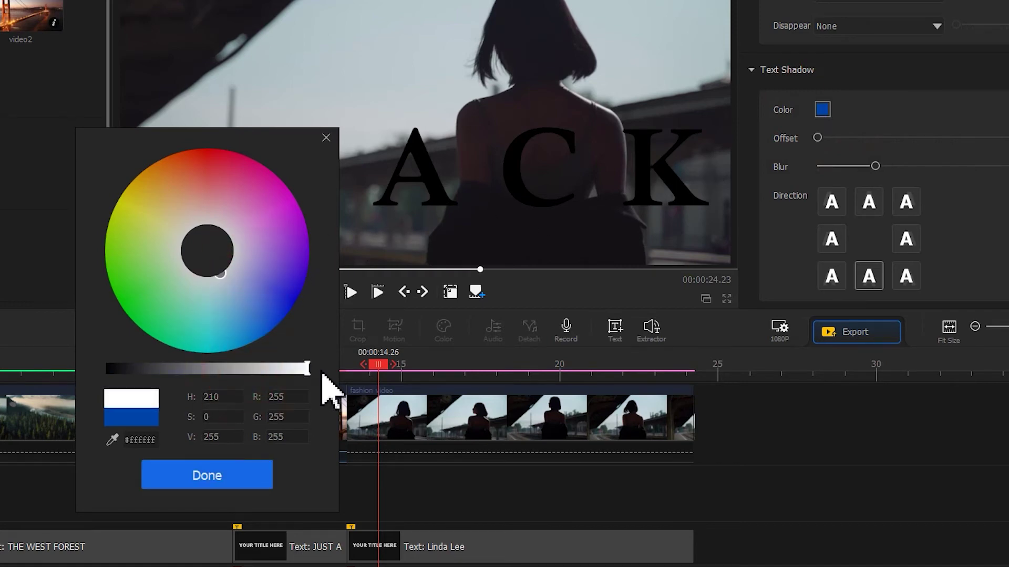
{"action": "left_click", "coordinate": [255, 479]}
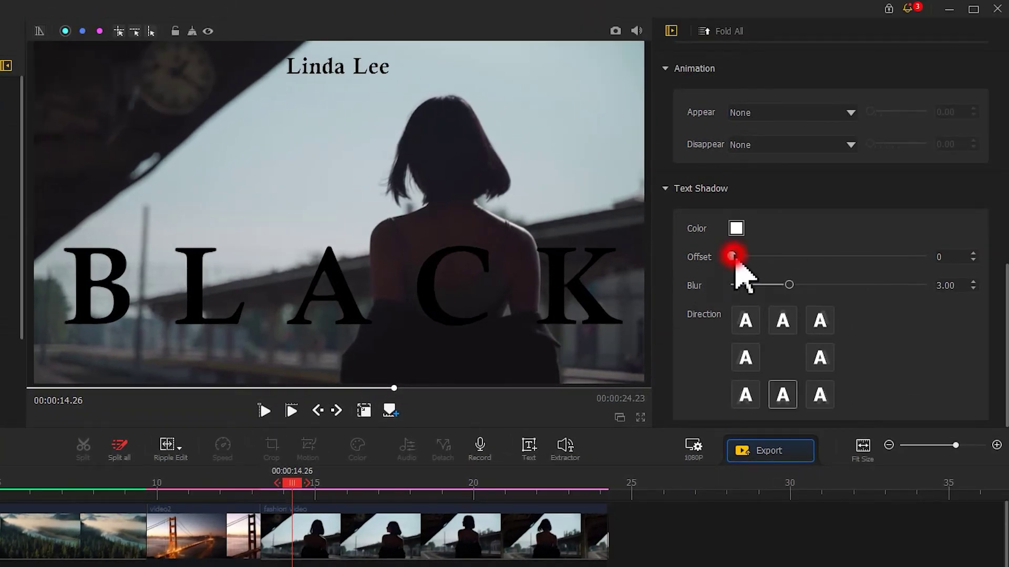
{"action": "left_click_drag", "start_coordinate": [732, 258], "coordinate": [751, 257]}
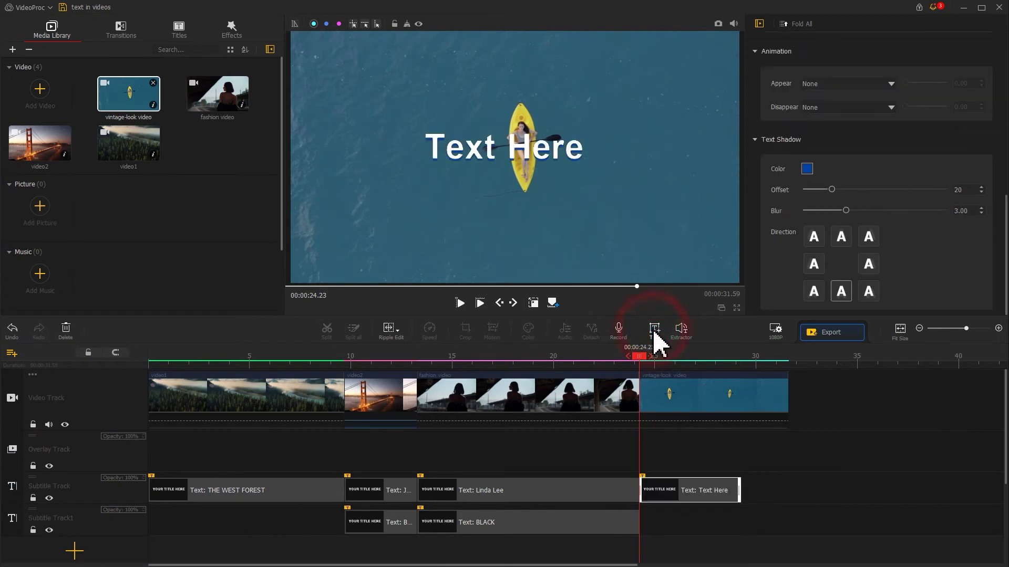
Extend the title clip to end with the kayak clip and change its text to 'A SUMMER FILM'.
{"action": "left_click_drag", "start_coordinate": [739, 489], "coordinate": [787, 489]}
{"action": "scroll", "coordinate": [872, 174], "scroll_direction": "up", "scroll_amount": 5}
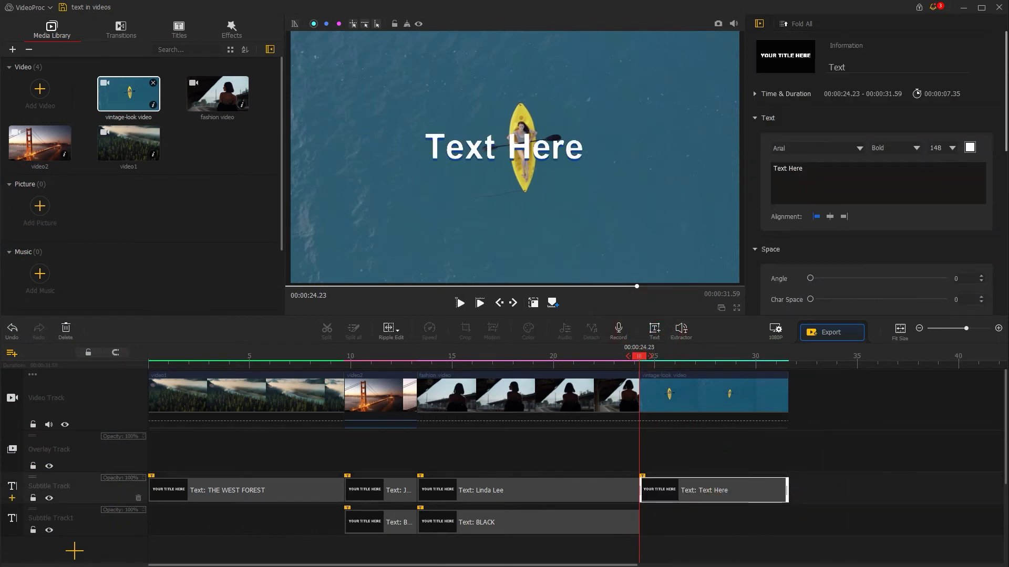
{"action": "left_click_drag", "start_coordinate": [829, 174], "coordinate": [784, 163]}
{"action": "type", "text": "A SUMMER FILM"}
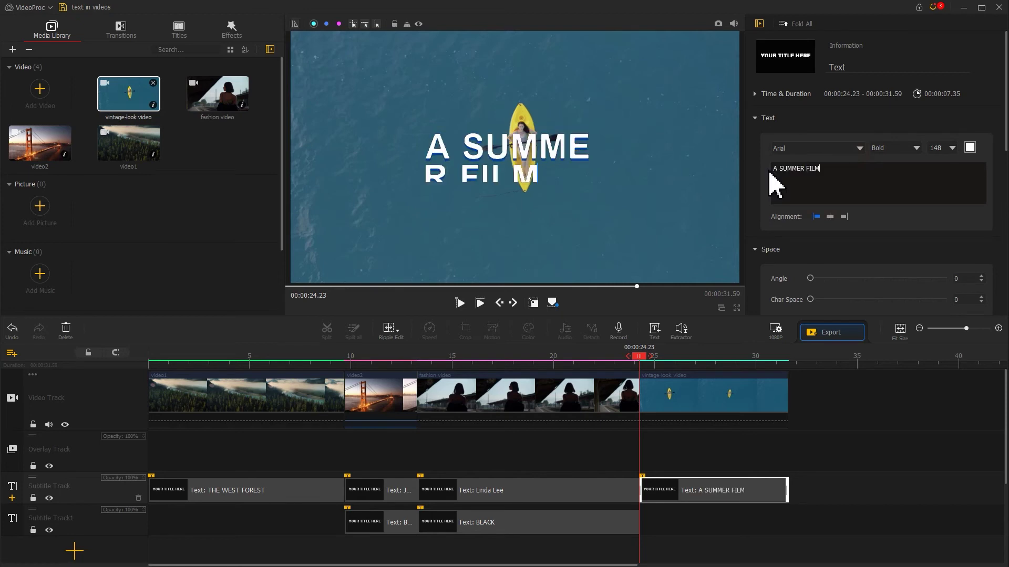
Set the title font to Freestyle Script.
{"action": "left_click", "coordinate": [812, 149]}
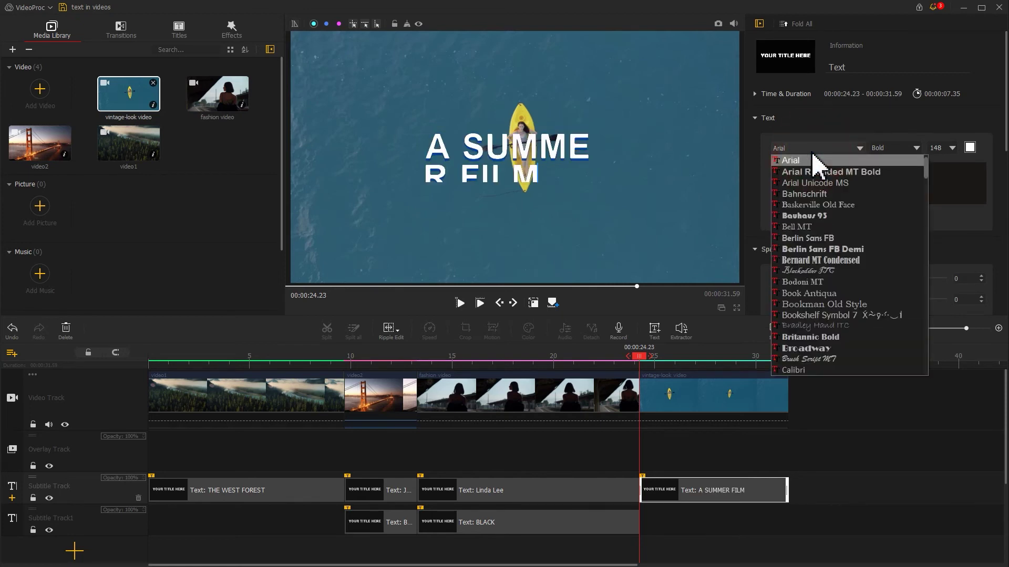
{"action": "scroll", "coordinate": [877, 292], "scroll_direction": "down", "scroll_amount": 20}
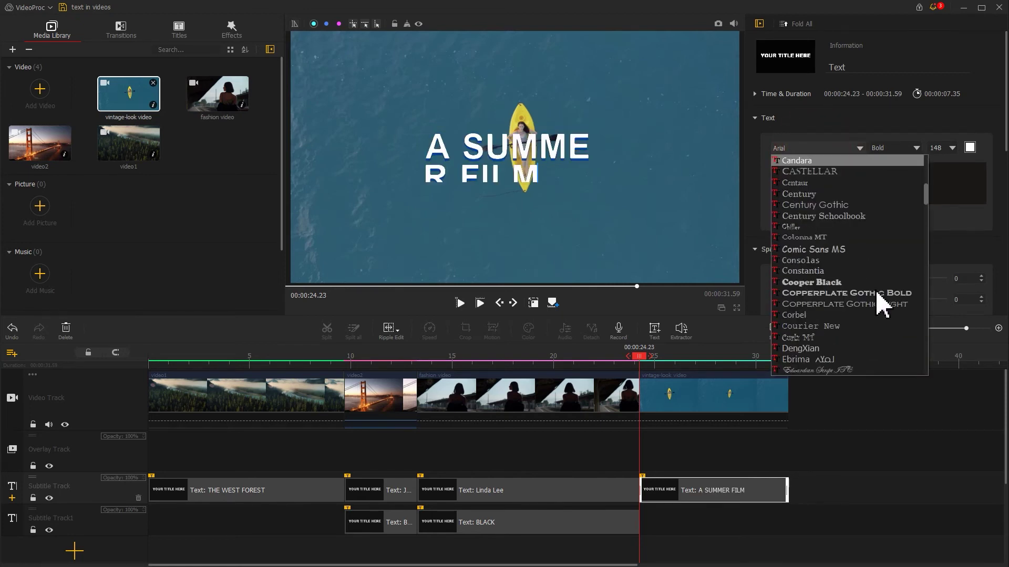
{"action": "left_click", "coordinate": [838, 348]}
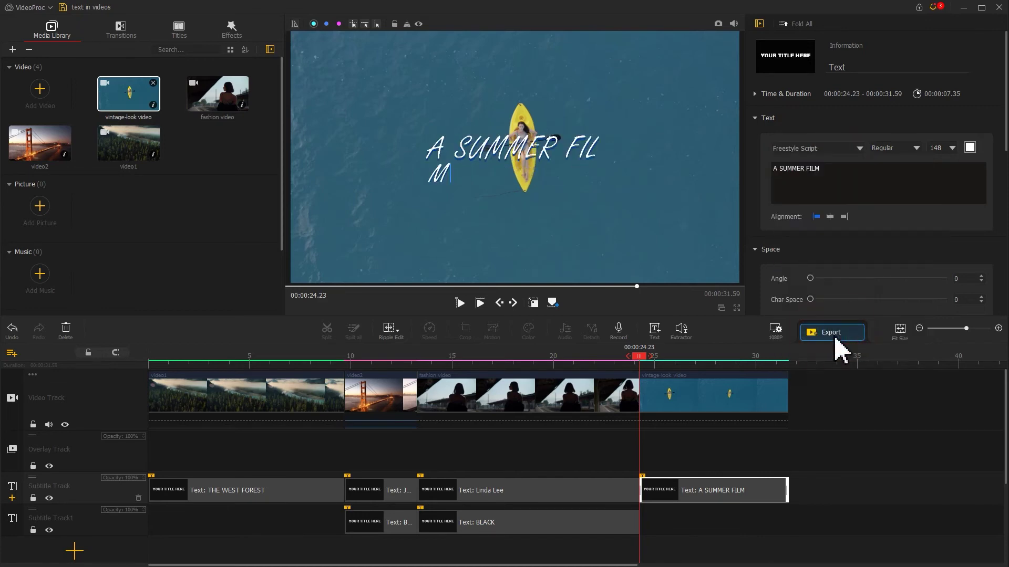
Colour the title text with yellow sampled from the kayak via the eyedropper.
{"action": "left_click", "coordinate": [970, 148]}
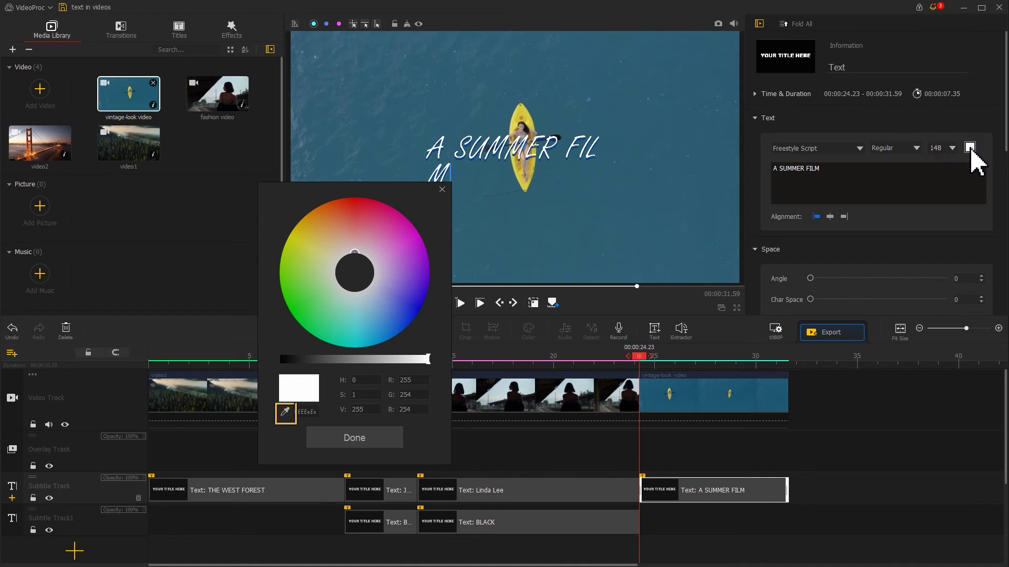
{"action": "left_click", "coordinate": [285, 412]}
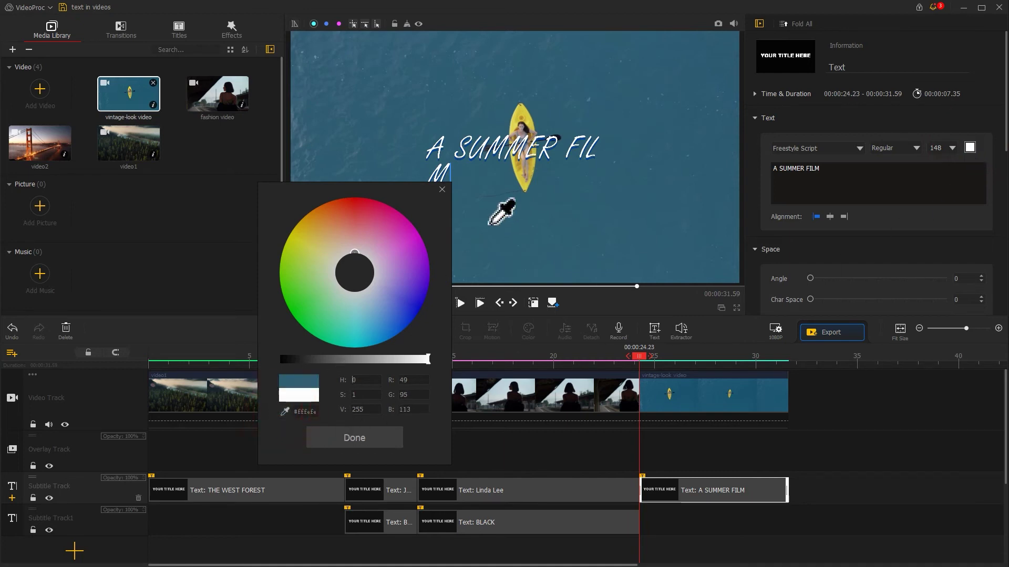
{"action": "left_click", "coordinate": [514, 116]}
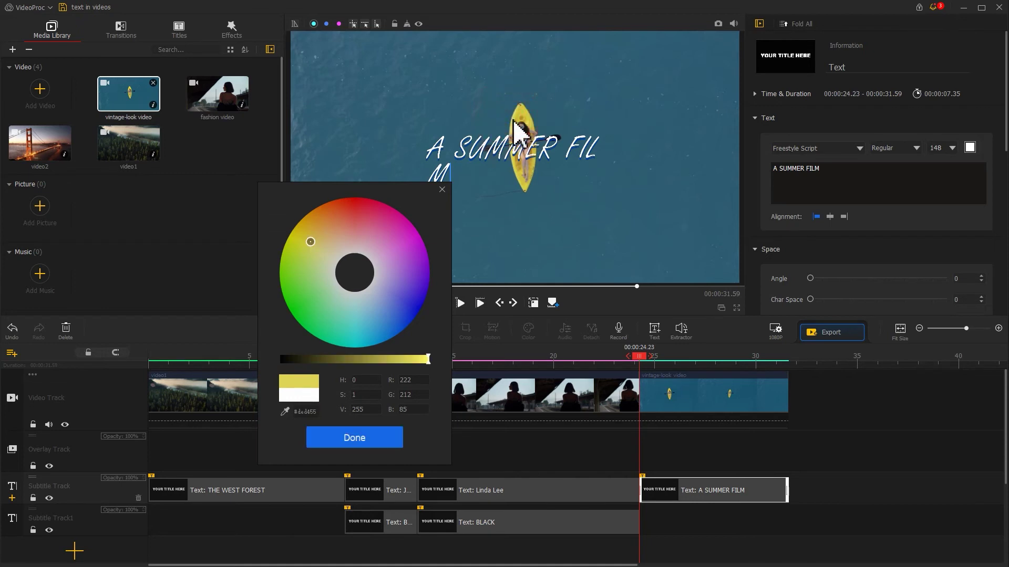
{"action": "left_click", "coordinate": [372, 439]}
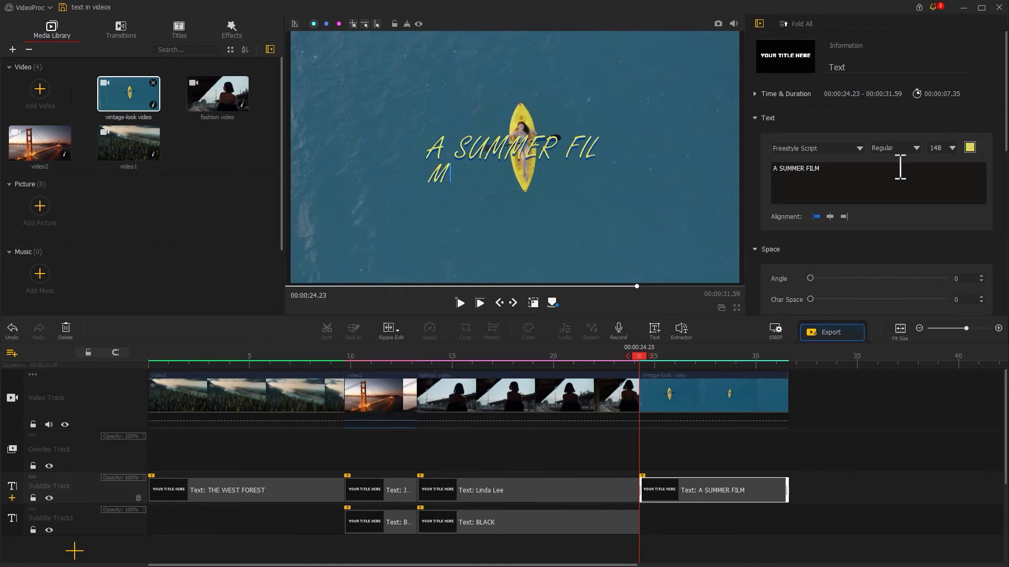
Set the title to size 200, widen it onto one line, and add a 0.75 s Fade In.
{"action": "type", "text": "200"}
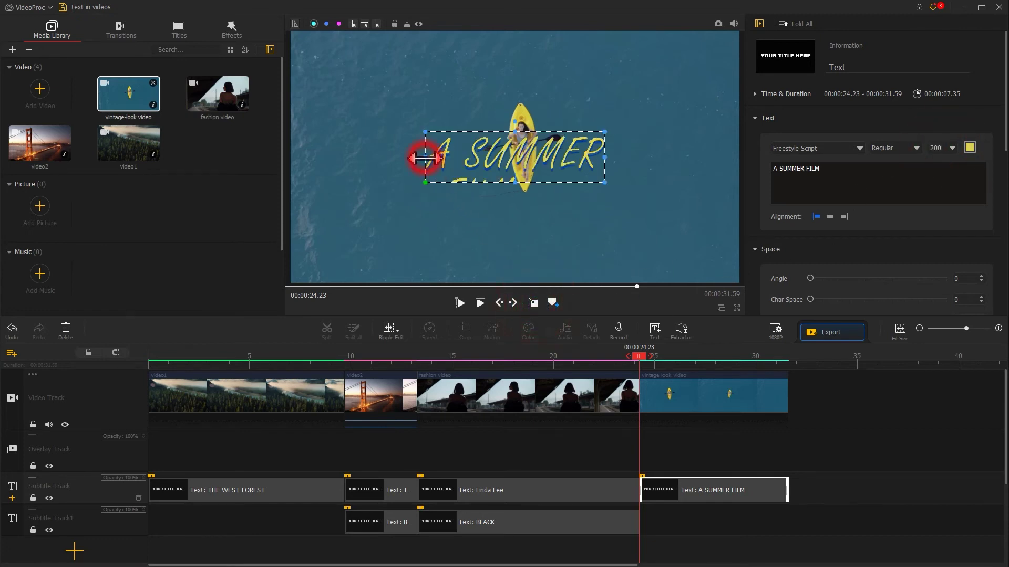
{"action": "left_click_drag", "start_coordinate": [424, 158], "coordinate": [350, 158]}
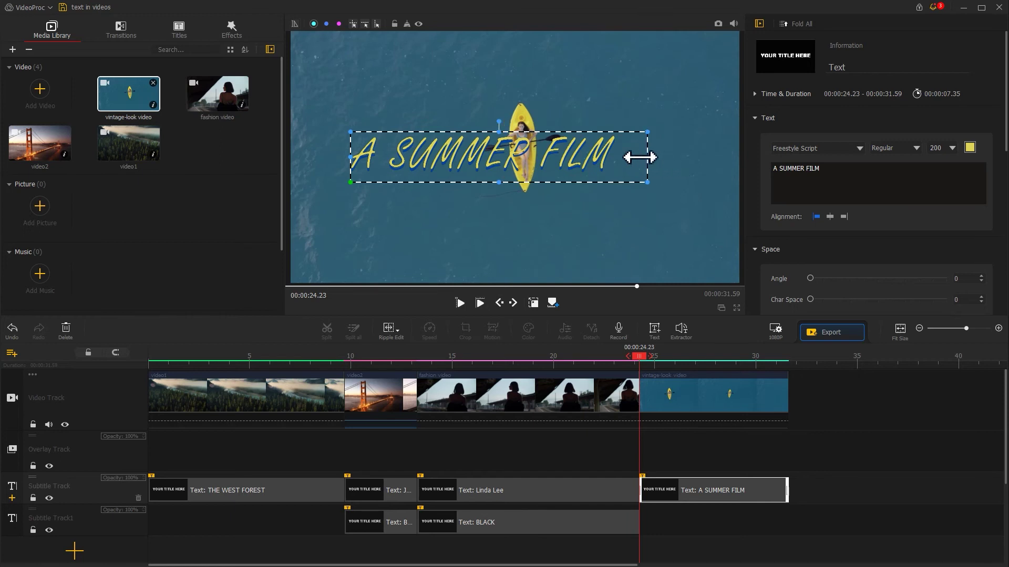
{"action": "left_click_drag", "start_coordinate": [1006, 121], "coordinate": [991, 295]}
{"action": "left_click", "coordinate": [847, 86]}
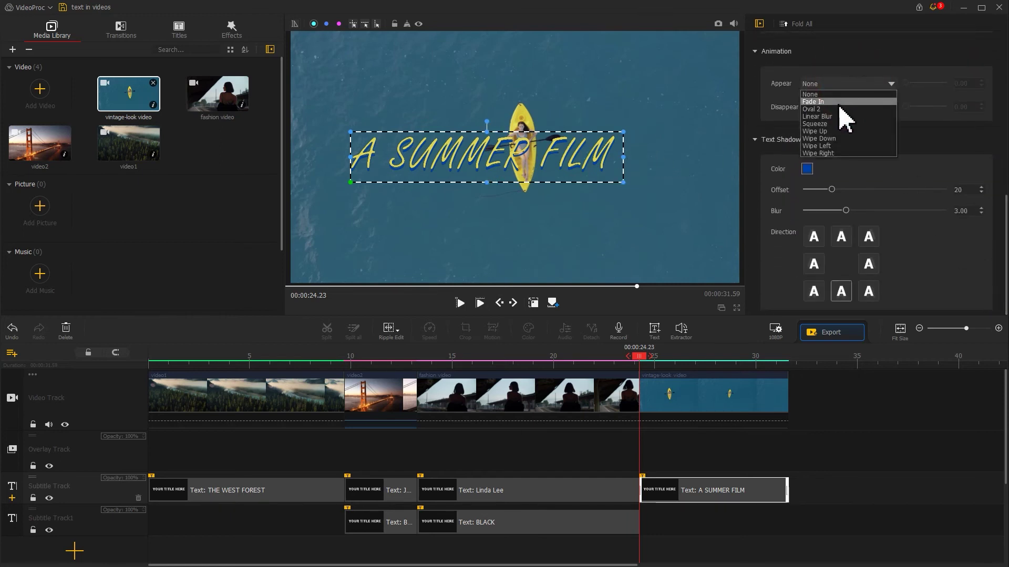
{"action": "left_click", "coordinate": [839, 101]}
{"action": "left_click_drag", "start_coordinate": [914, 88], "coordinate": [909, 83]}
{"action": "left_click", "coordinate": [533, 305]}
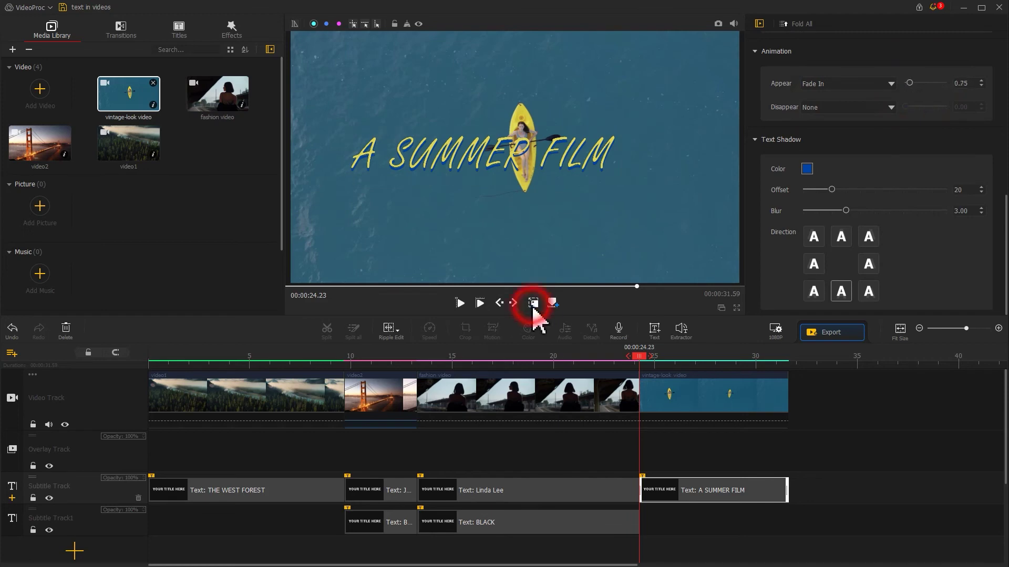
Paste an aligned copy of the title onto Subtitle Track1 and remove its leading 'A'.
{"action": "left_click", "coordinate": [660, 493]}
{"action": "left_click", "coordinate": [656, 509]}
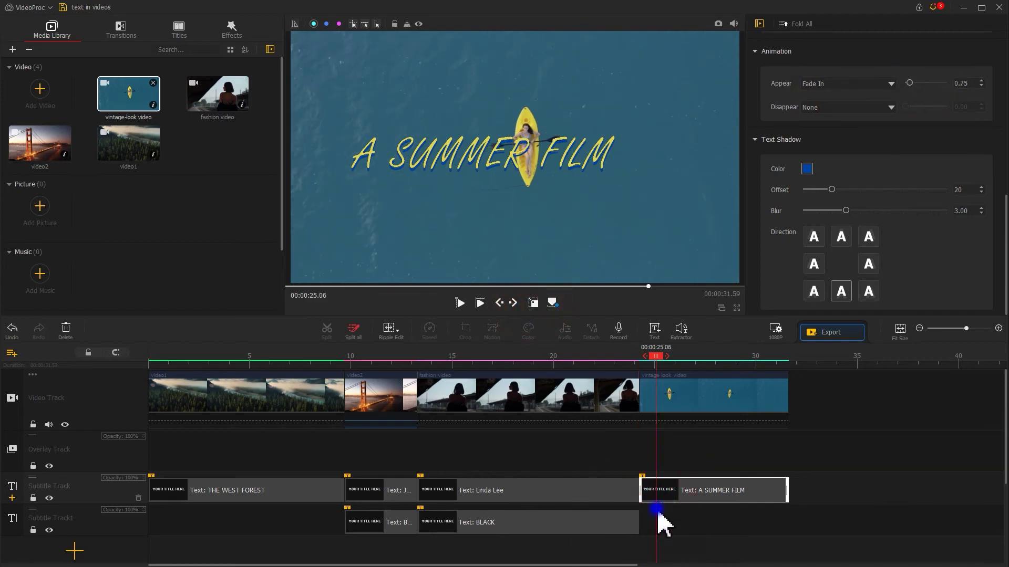
{"action": "left_click", "coordinate": [674, 533]}
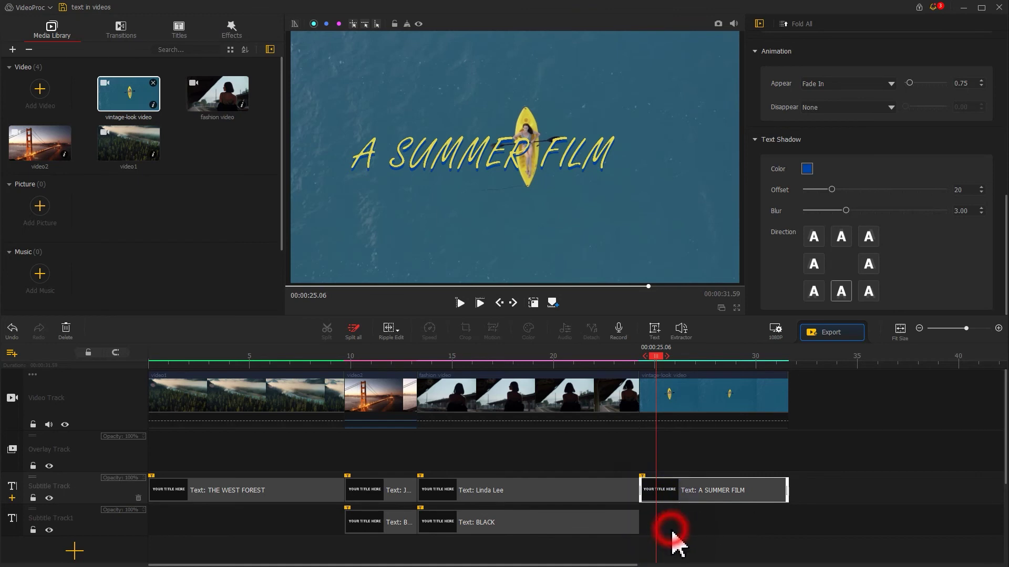
{"action": "left_click_drag", "start_coordinate": [677, 529], "coordinate": [674, 532]}
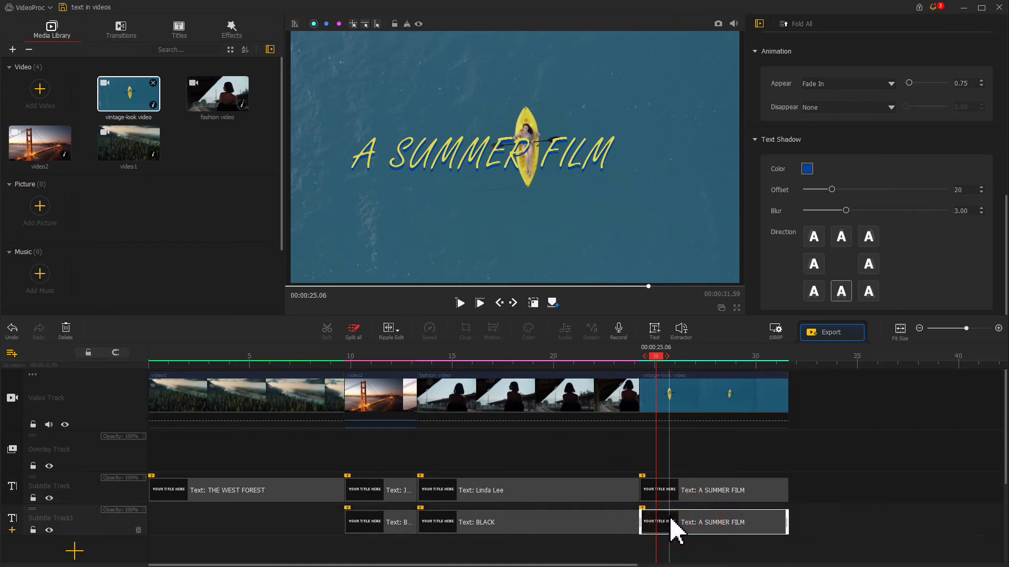
{"action": "scroll", "coordinate": [990, 225], "scroll_direction": "up", "scroll_amount": 10}
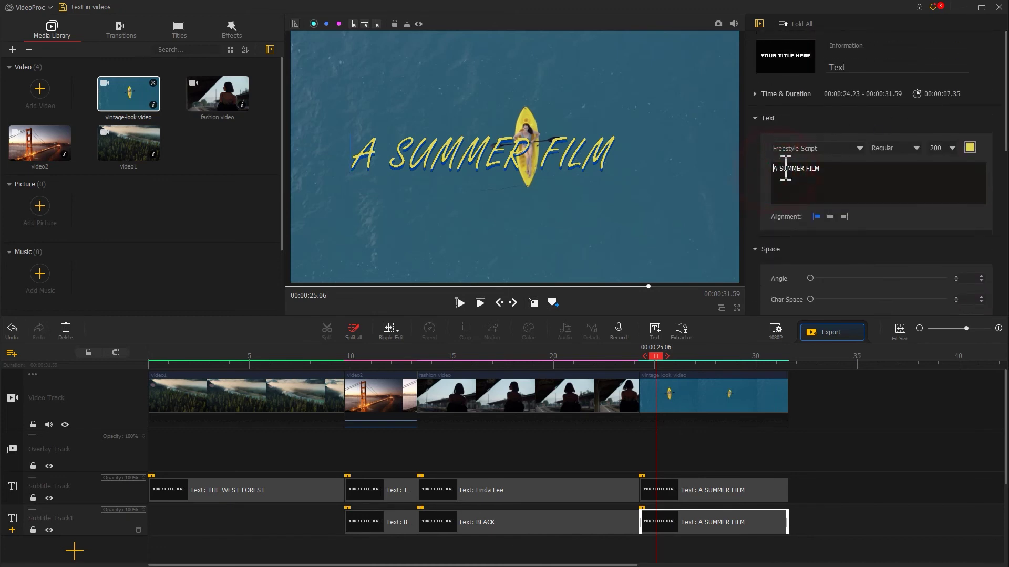
{"action": "double_click", "coordinate": [776, 168]}
{"action": "key", "text": "BackSpace"}
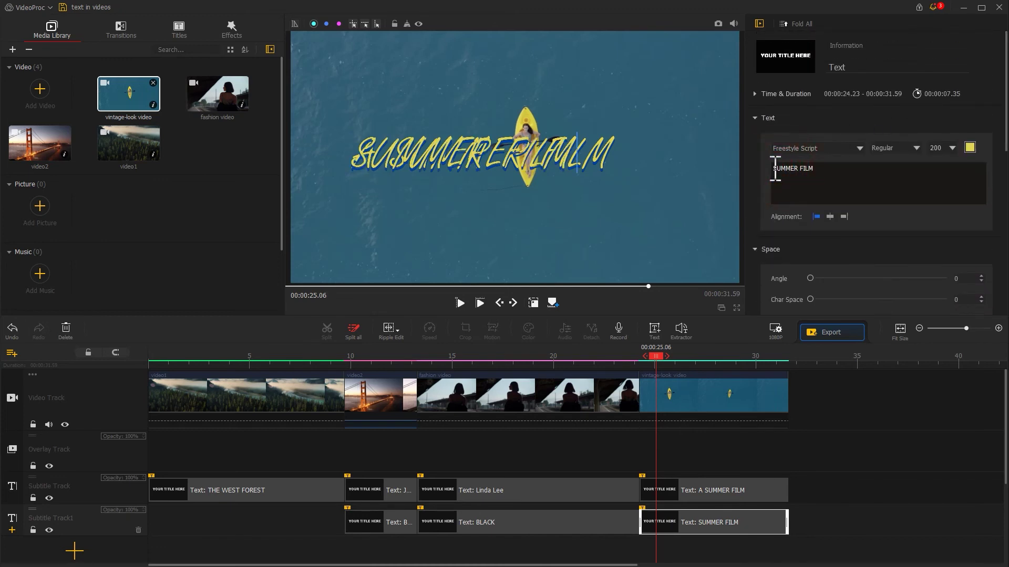
Delete 'SUMMER FILM' from the original title so it reads only 'A'.
{"action": "left_click", "coordinate": [694, 491]}
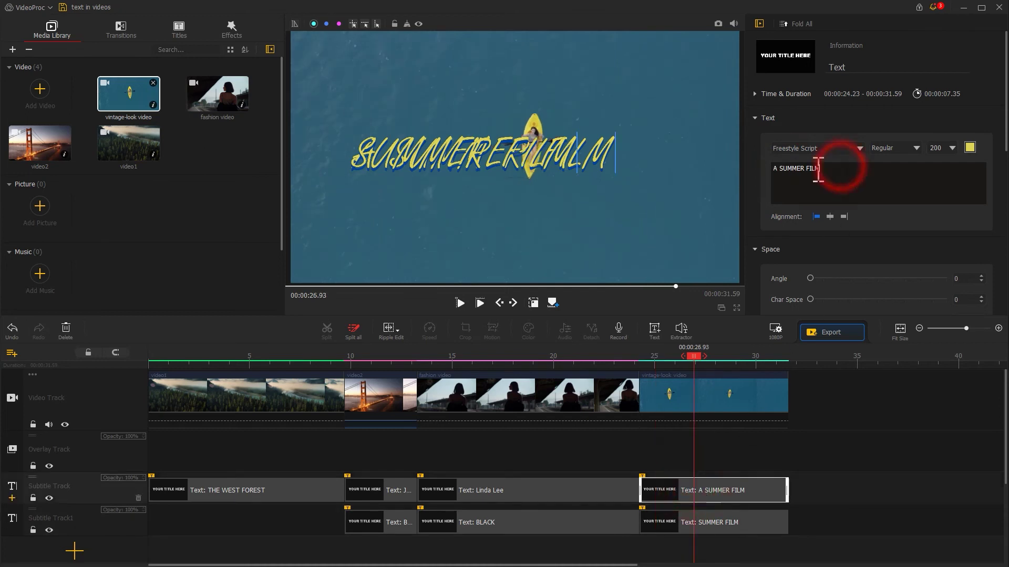
{"action": "left_click_drag", "start_coordinate": [819, 168], "coordinate": [783, 170]}
{"action": "key", "text": "BackSpace"}
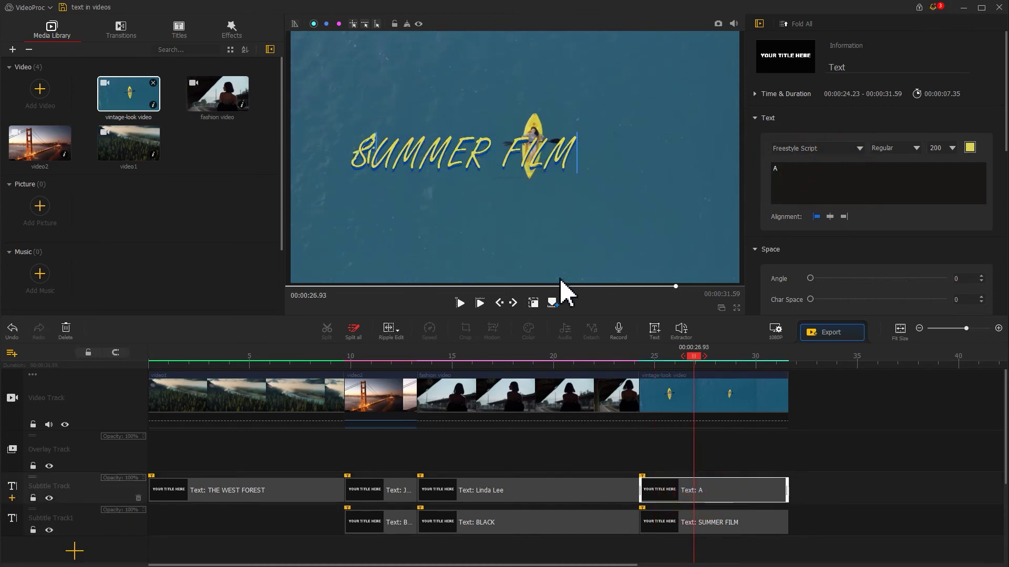
Move the yellow 'A' title above the kayak and the 'SUMMER FILM' title below it.
{"action": "left_click", "coordinate": [534, 303]}
{"action": "left_click_drag", "start_coordinate": [498, 174], "coordinate": [666, 106]}
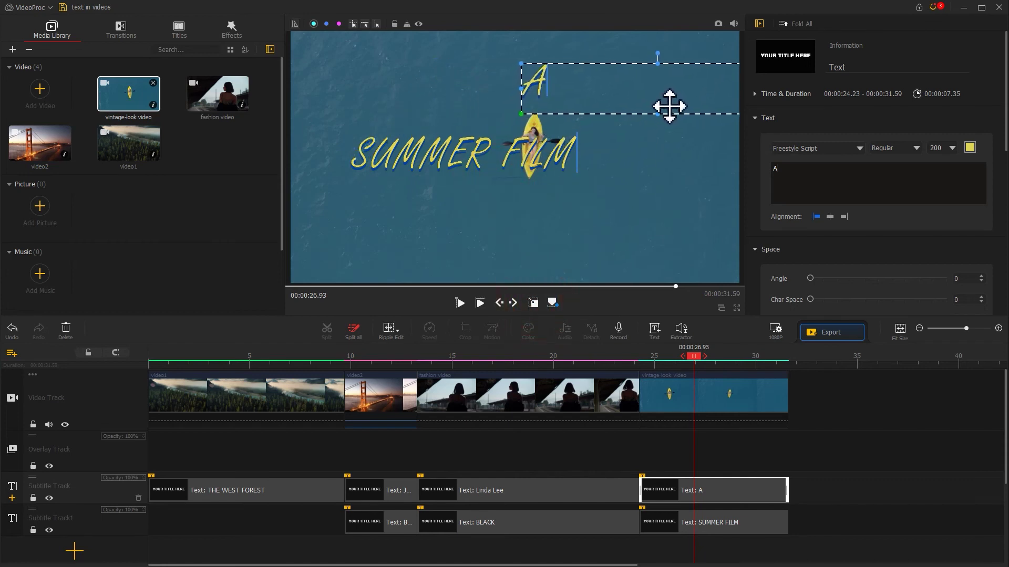
{"action": "left_click", "coordinate": [702, 522]}
{"action": "left_click_drag", "start_coordinate": [559, 179], "coordinate": [606, 218]}
{"action": "left_click", "coordinate": [543, 89]}
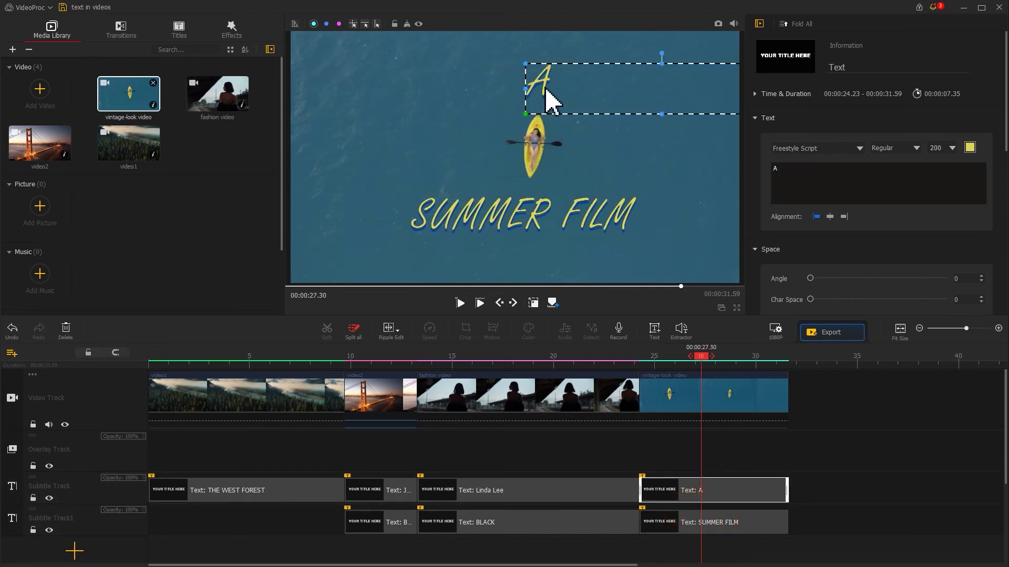
{"action": "left_click", "coordinate": [538, 303]}
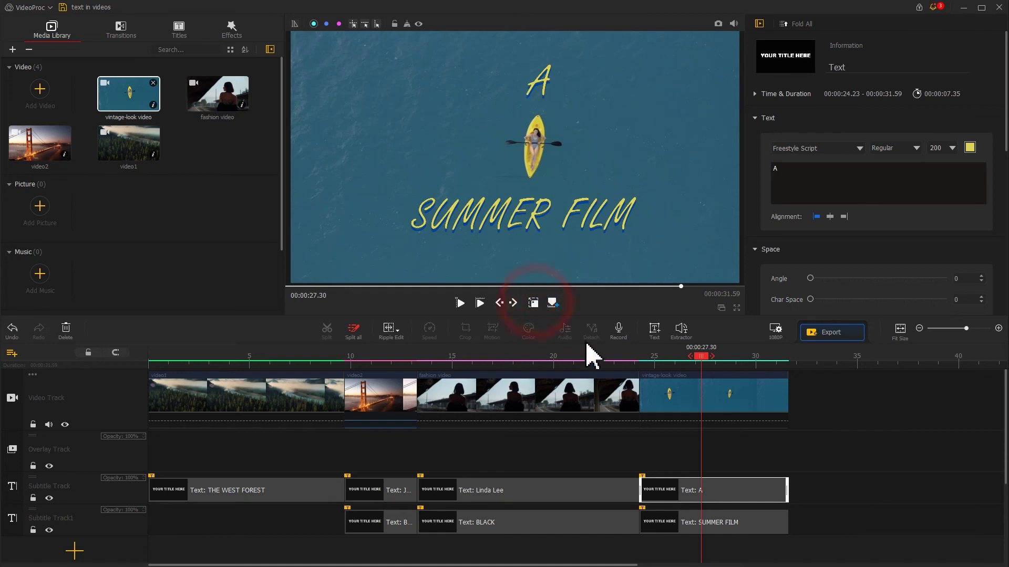
{"action": "left_click", "coordinate": [643, 361]}
{"action": "key", "text": "space"}
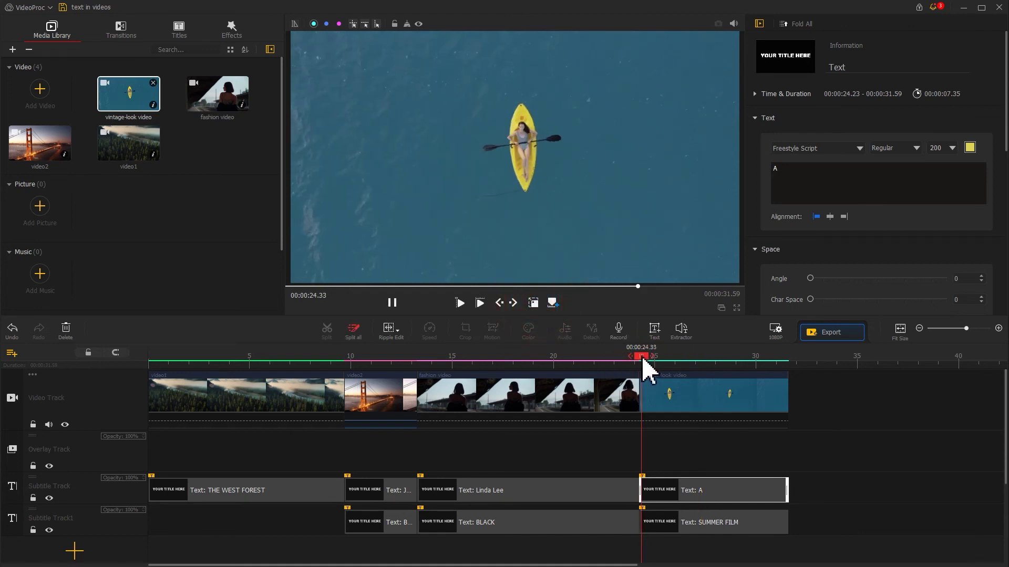